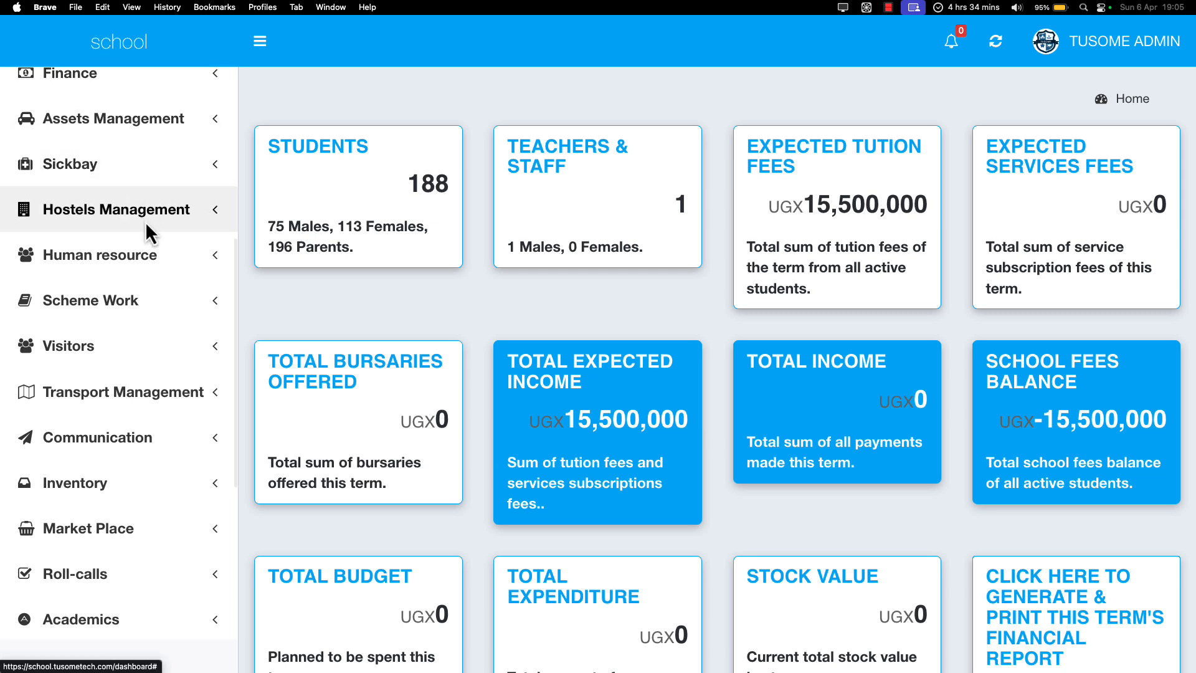
Open the Employees batch import page under Human resource and download its batch importation Excel template
scroll(142, 243, "down", 1)
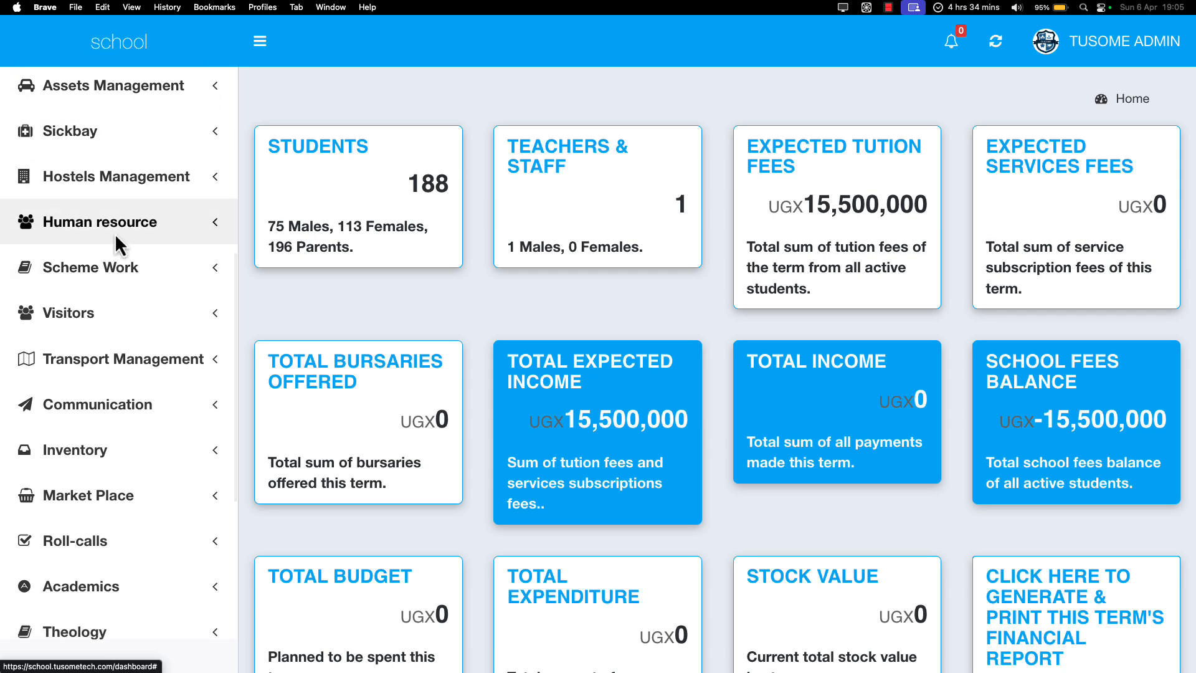
left_click(115, 233)
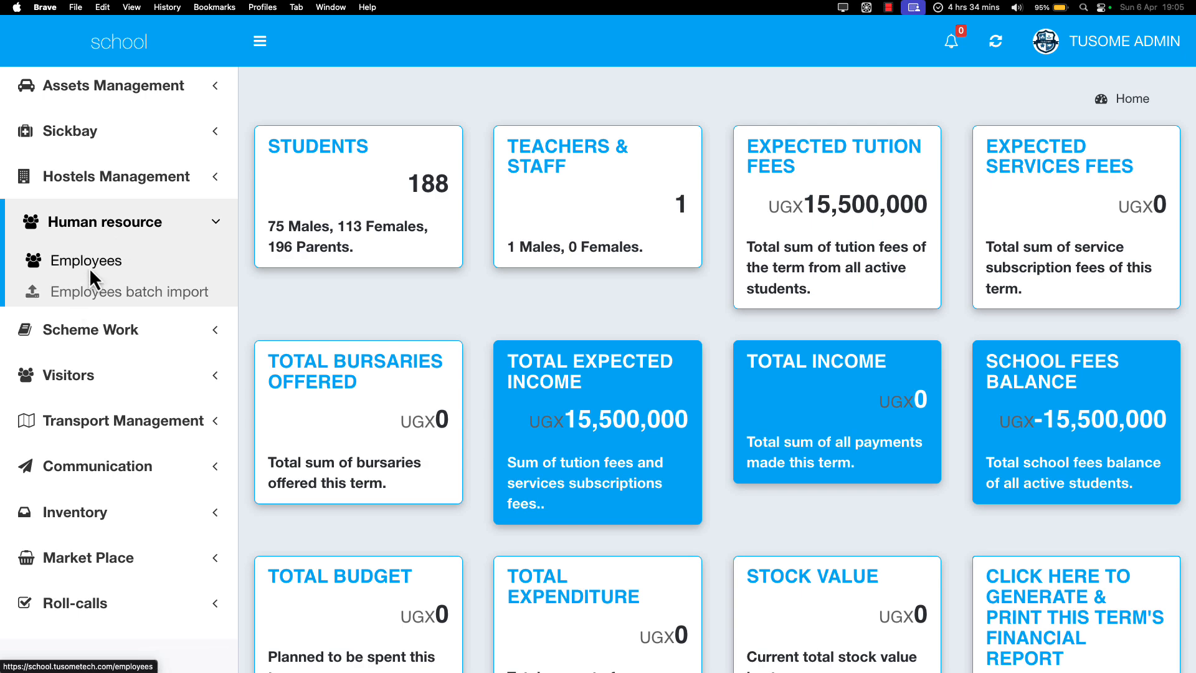
left_click(89, 294)
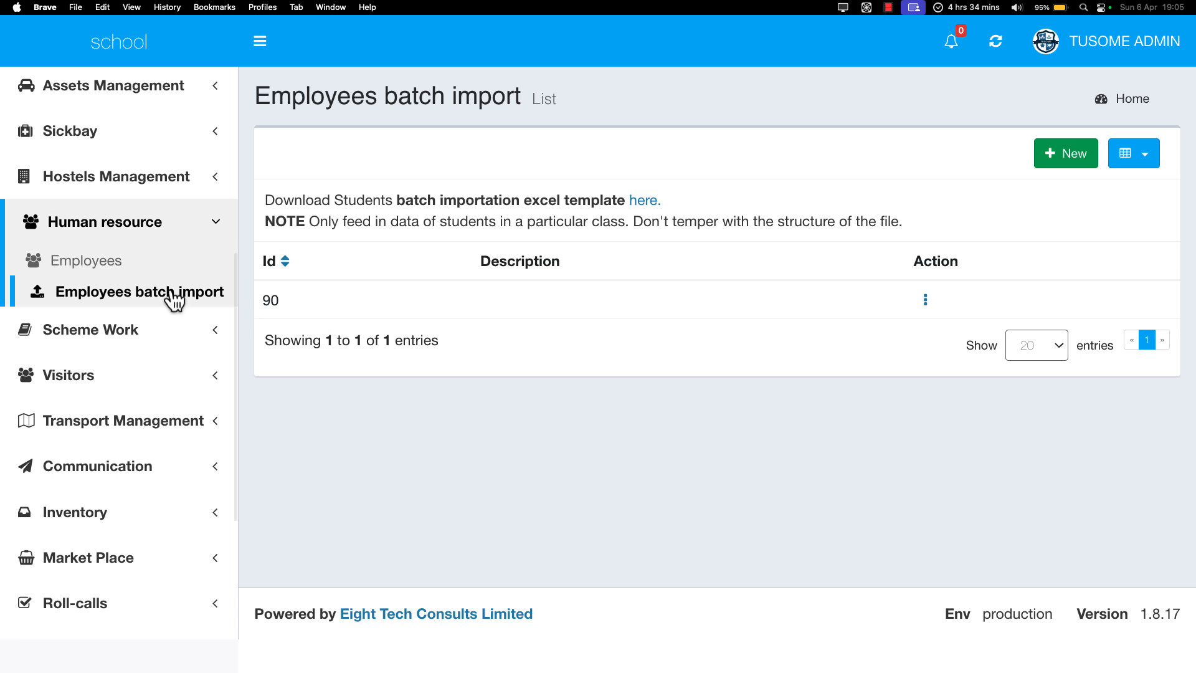
left_click(645, 203)
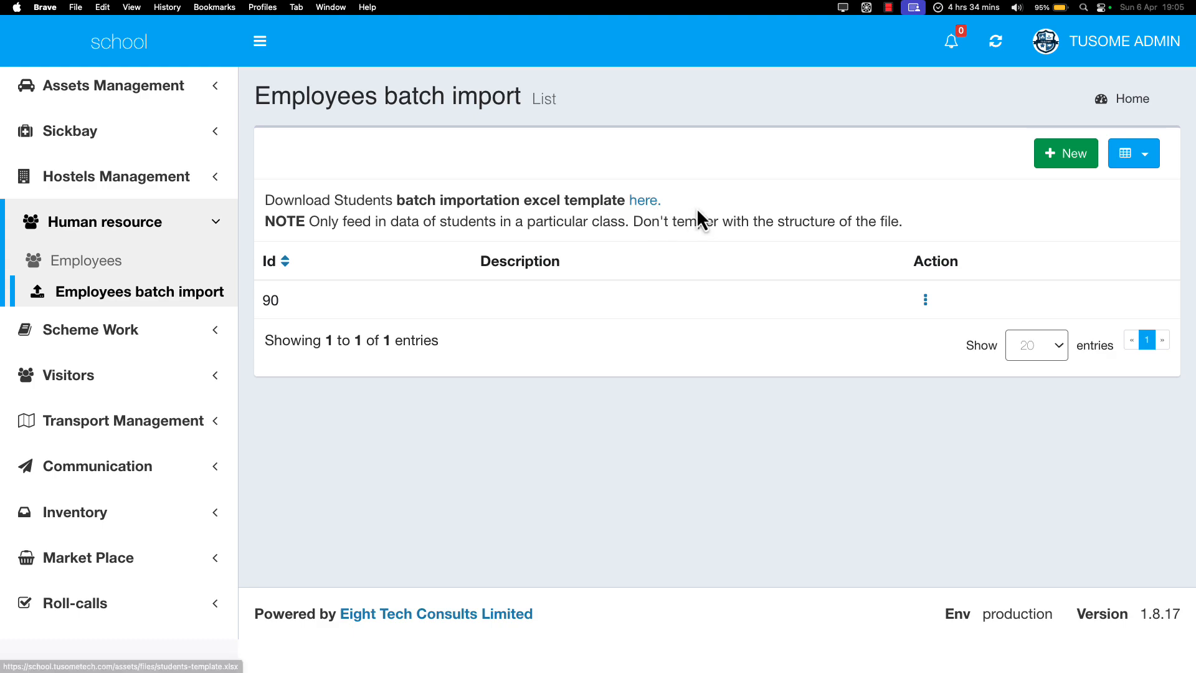
key("Return")
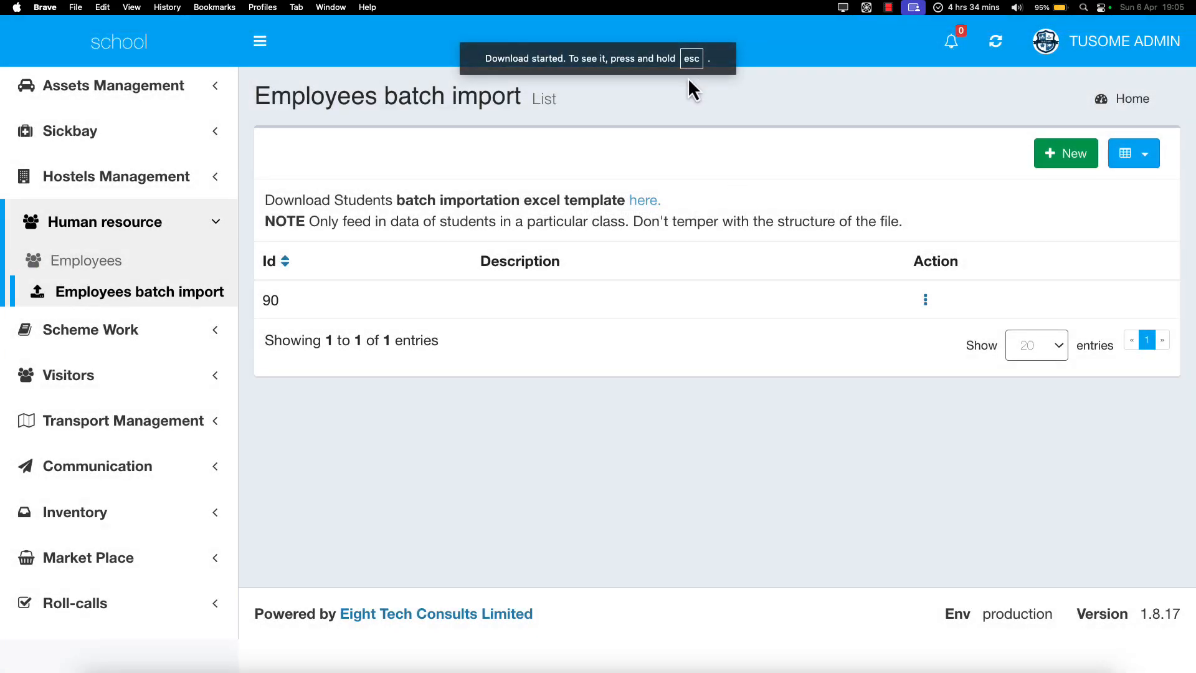
Switch to Microsoft Excel and open the recent workbook students-template (1) in full screen
key("ctrl+Left")
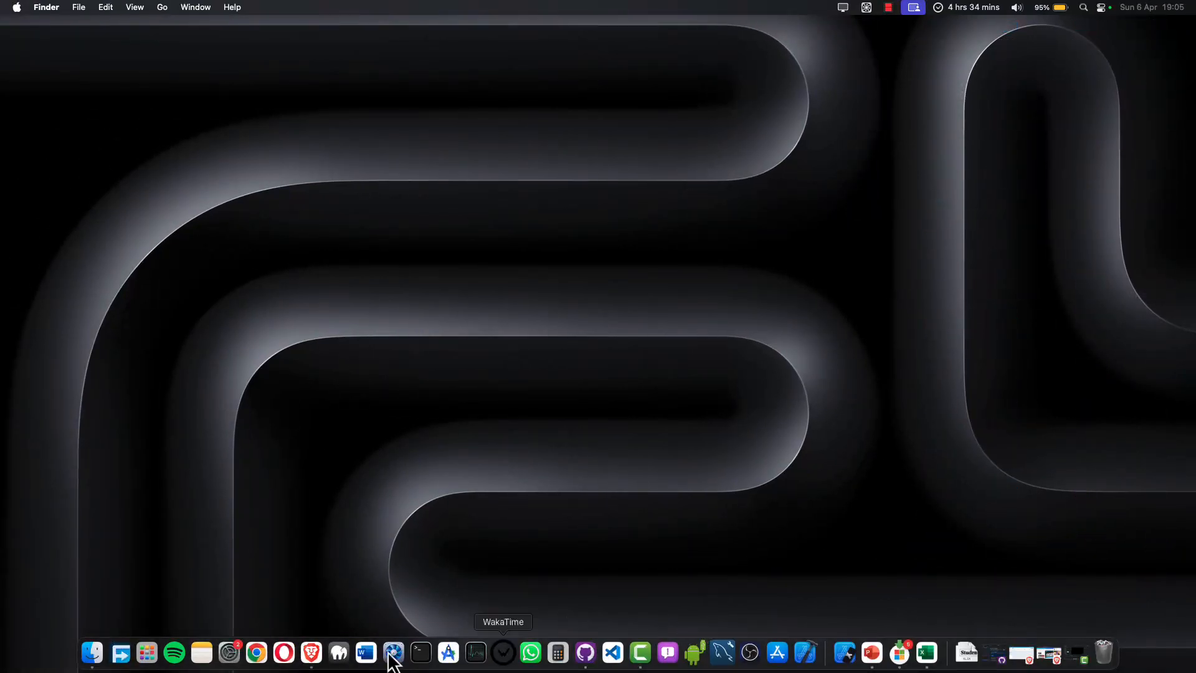
left_click(926, 652)
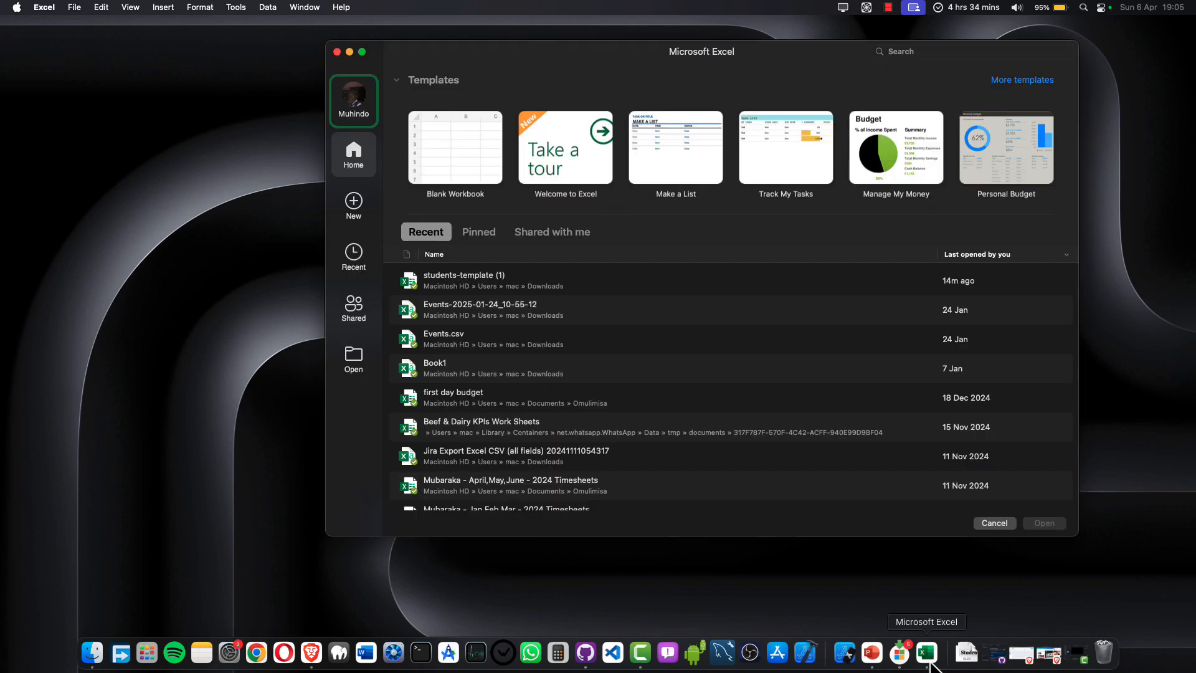
double_click(522, 284)
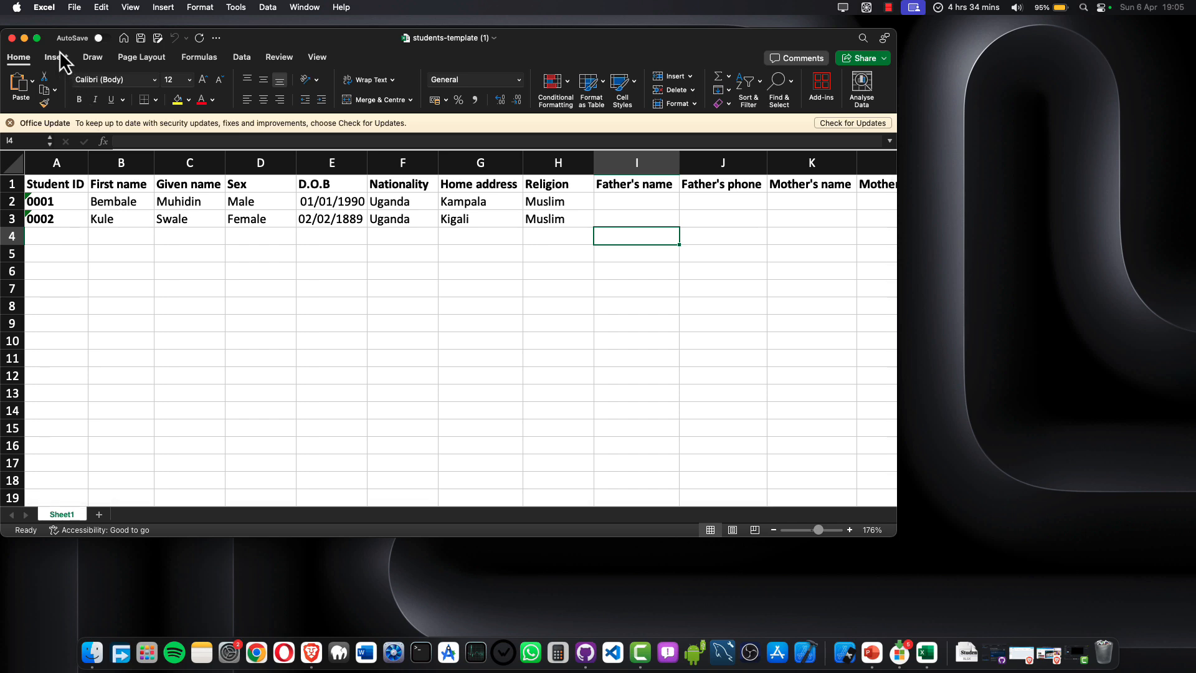
left_click(36, 39)
Examine the template's columns in the first sample record, from Student ID through names, sex and date of birth to the home address heading
left_click(71, 193)
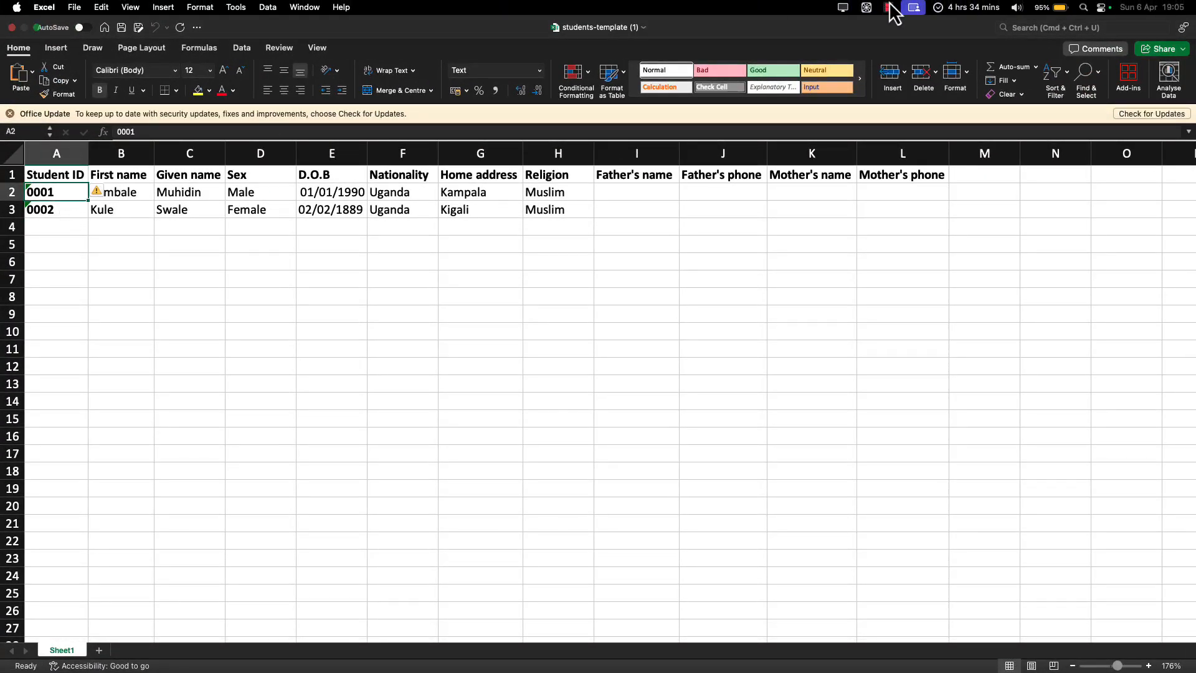
left_click(131, 193)
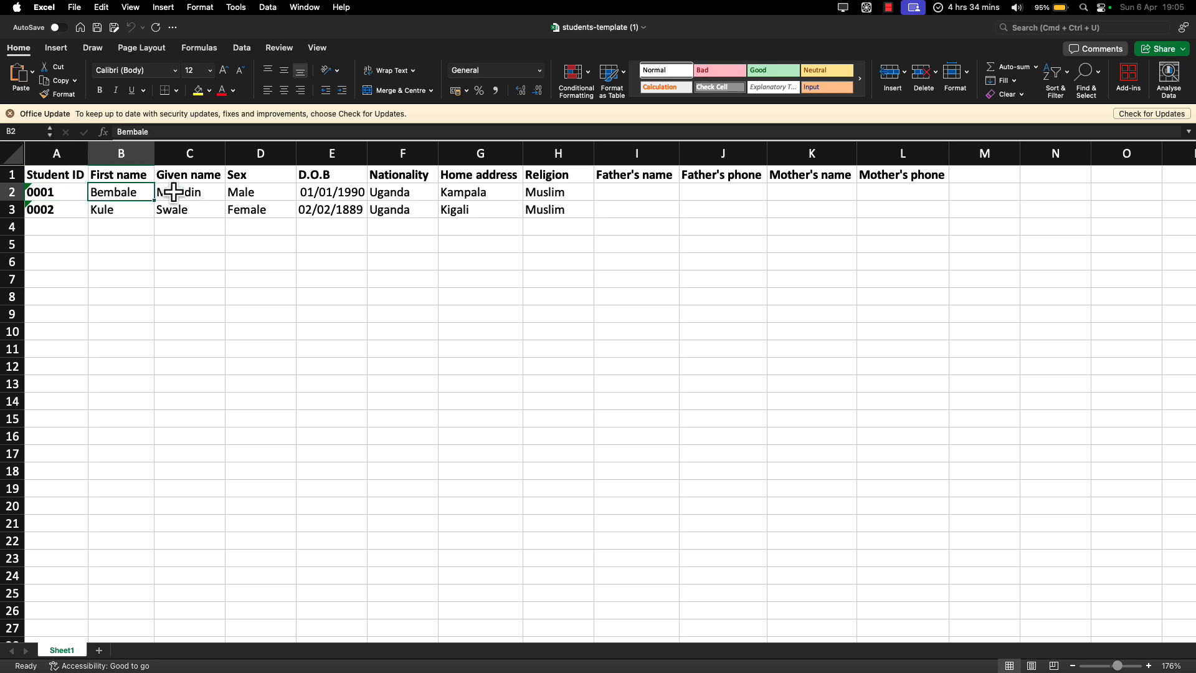
left_click(179, 193)
left_click(250, 190)
left_click(334, 190)
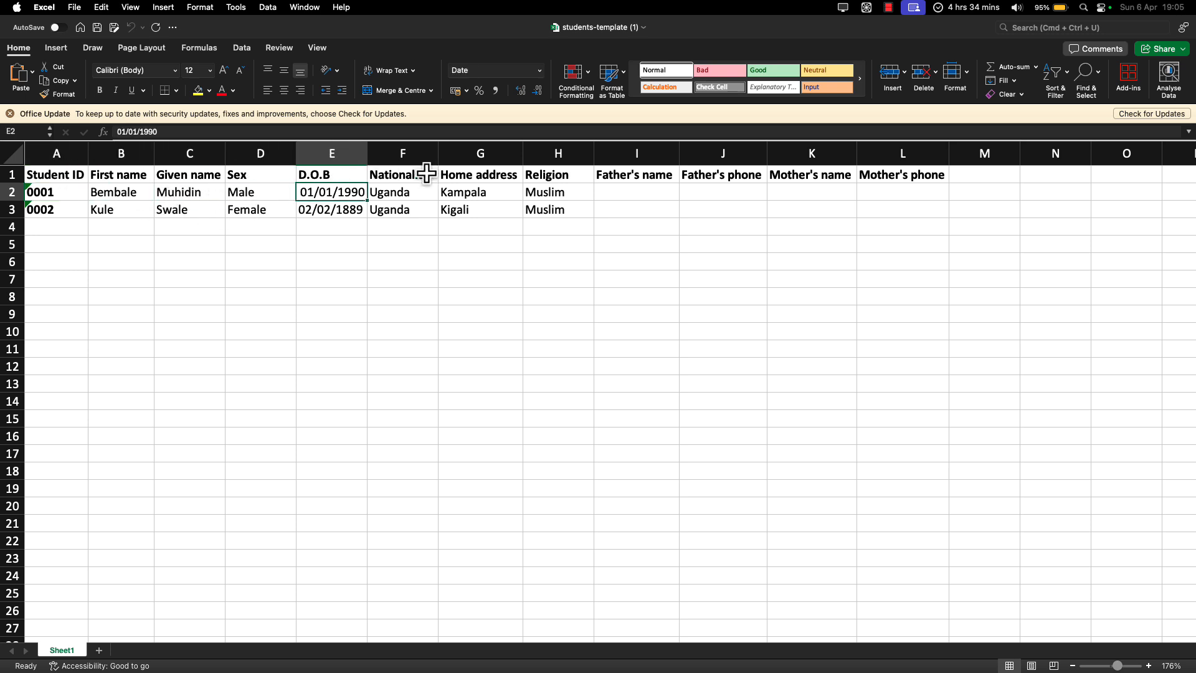
left_click(448, 176)
Switch back to the Brave browser, view the new employees batch import form and return to the import list
key("ctrl+Right")
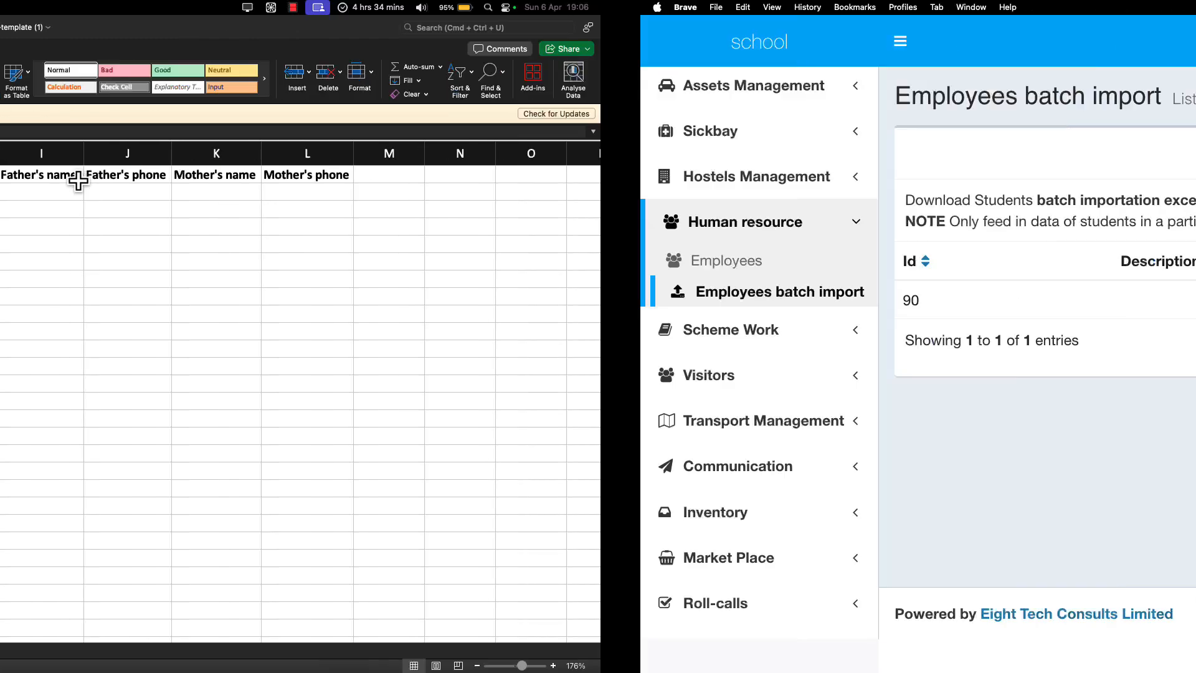
left_click(1081, 156)
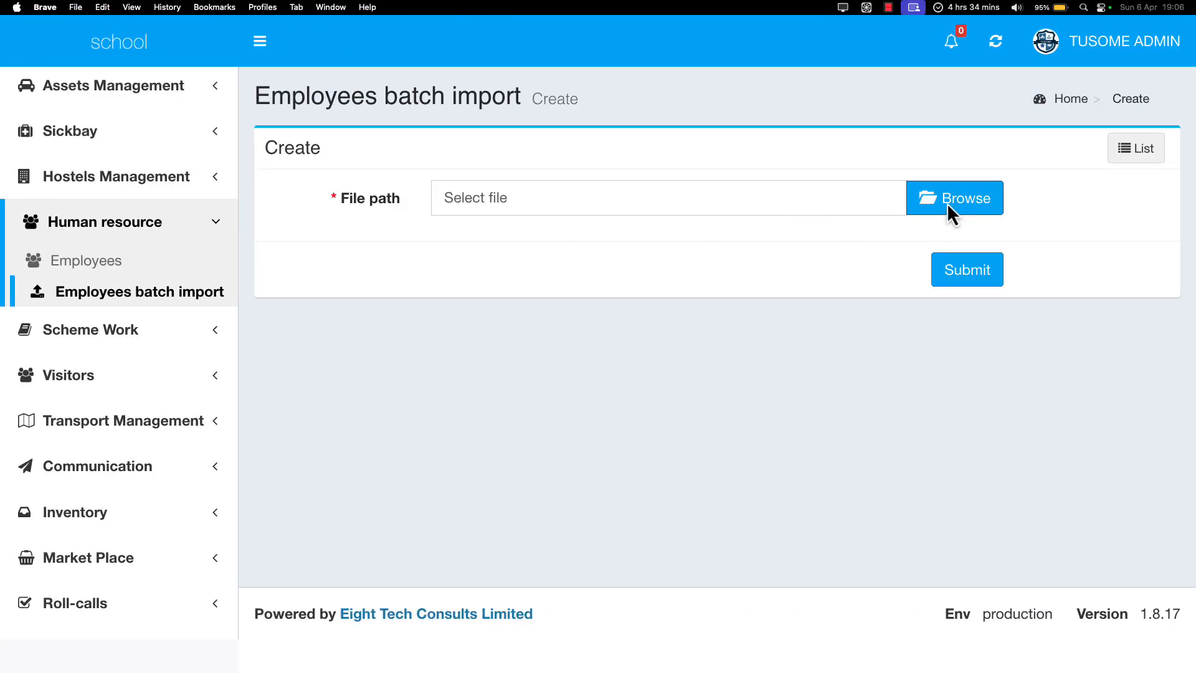
left_click(180, 297)
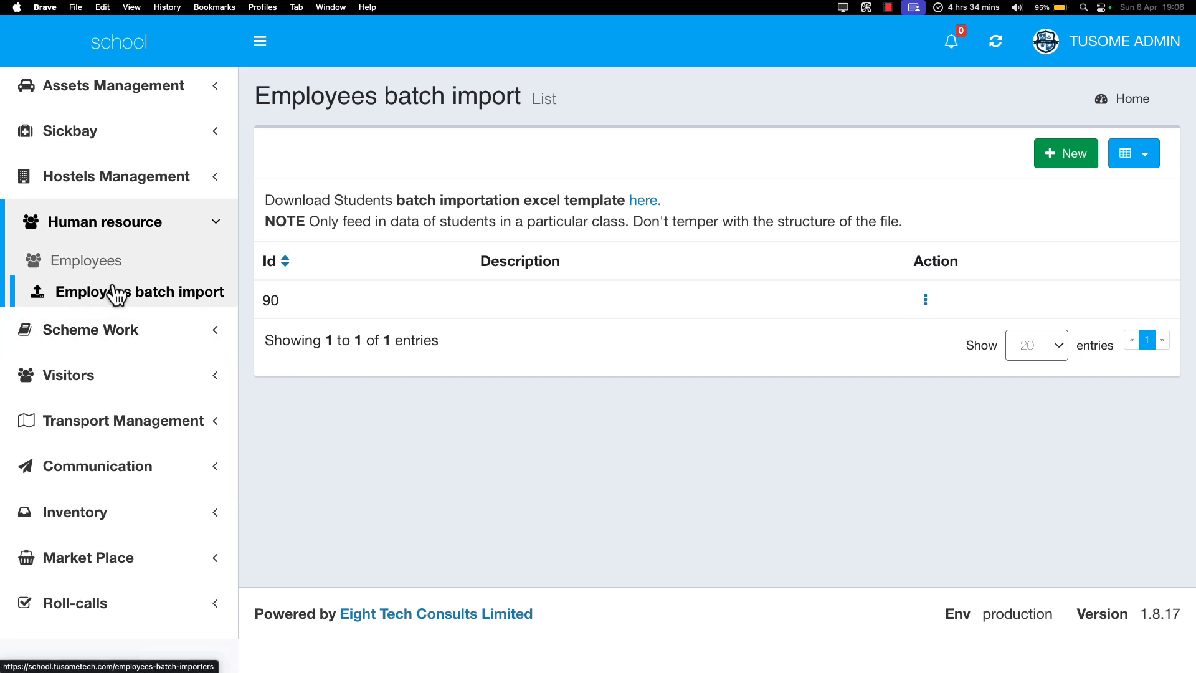
Open the Employees list, check the existing staff record and start creating a new teaching or non-teaching staff member
left_click(91, 263)
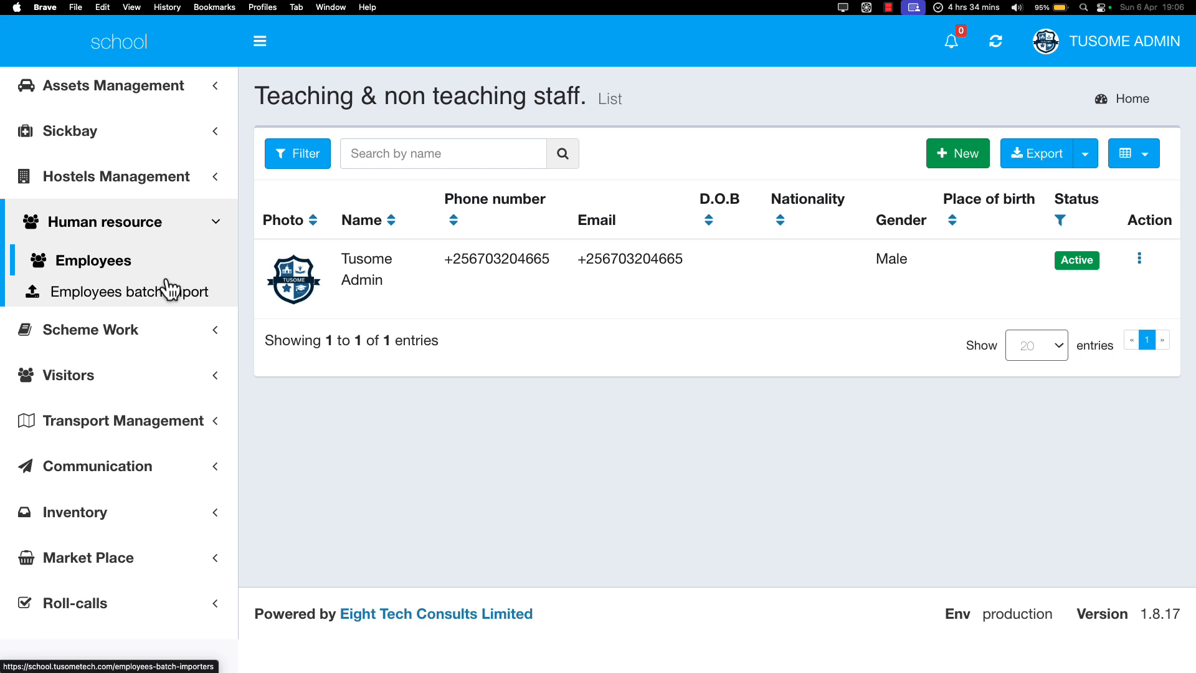
left_click(88, 266)
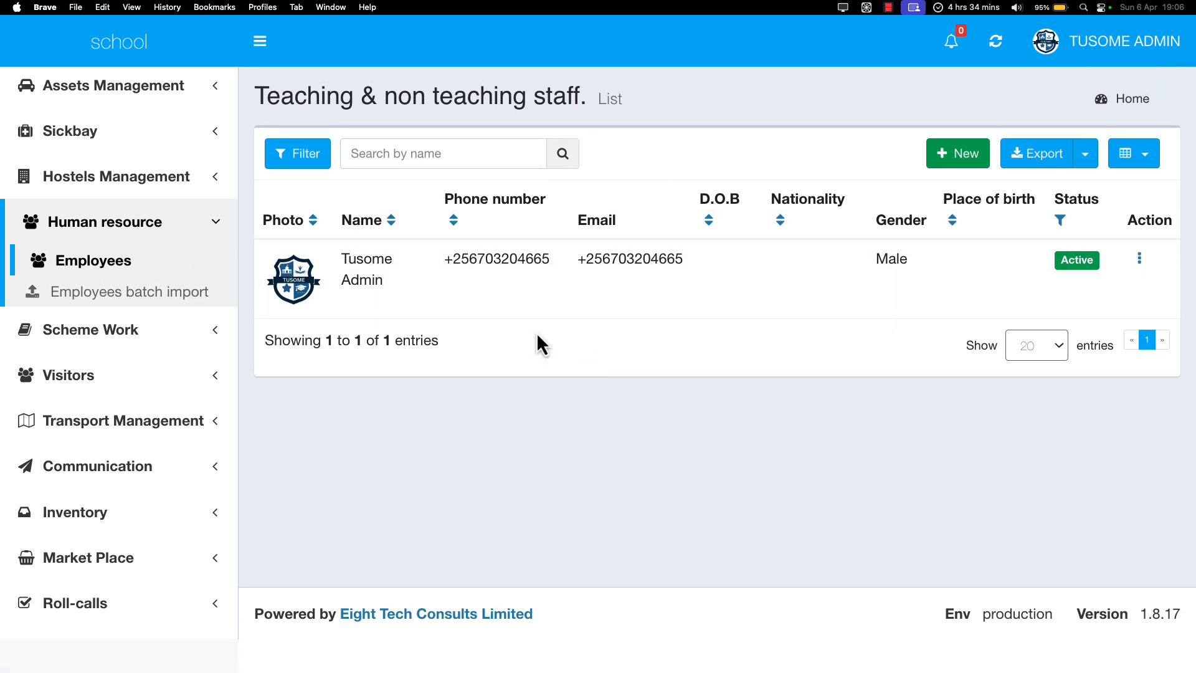
left_click_drag(349, 261, 738, 273)
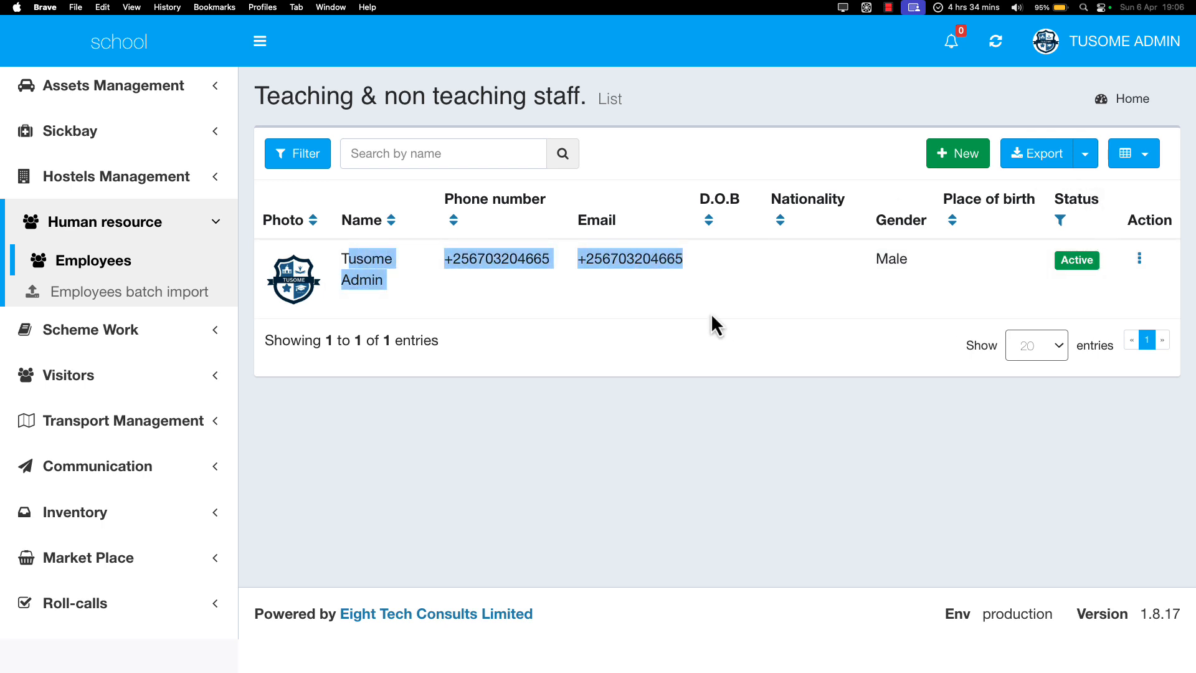
left_click(956, 167)
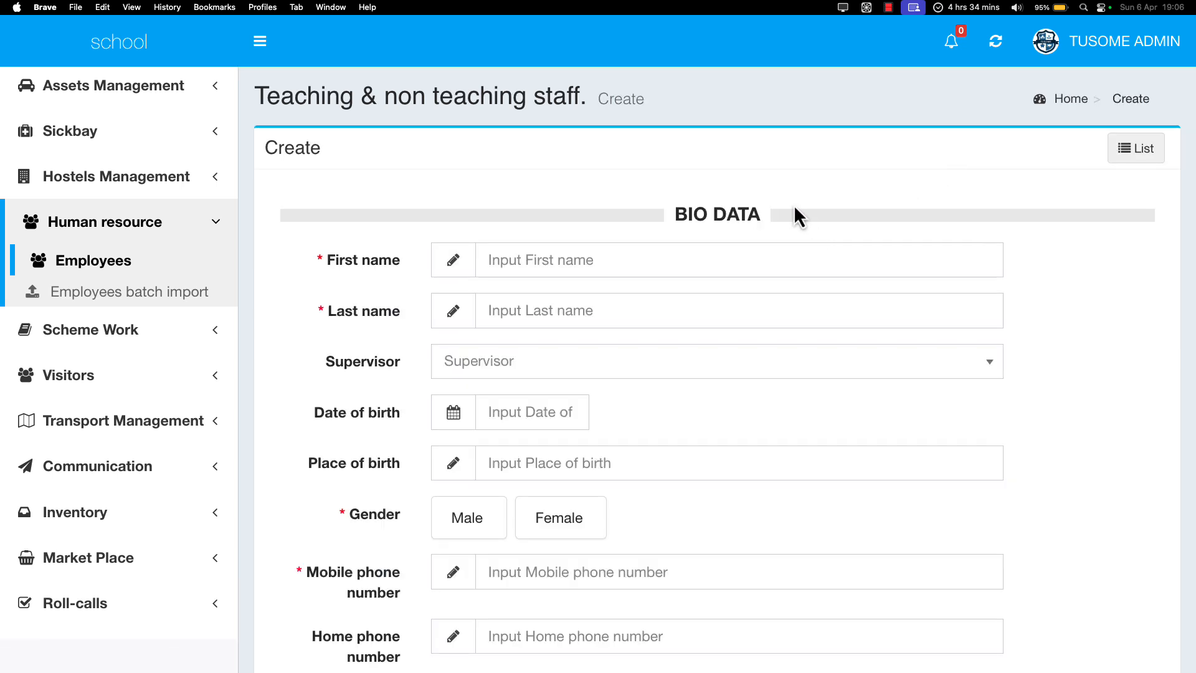
Search the supervisors for "tu" and assign the Tusome admin account as the new employee's supervisor
left_click(600, 261)
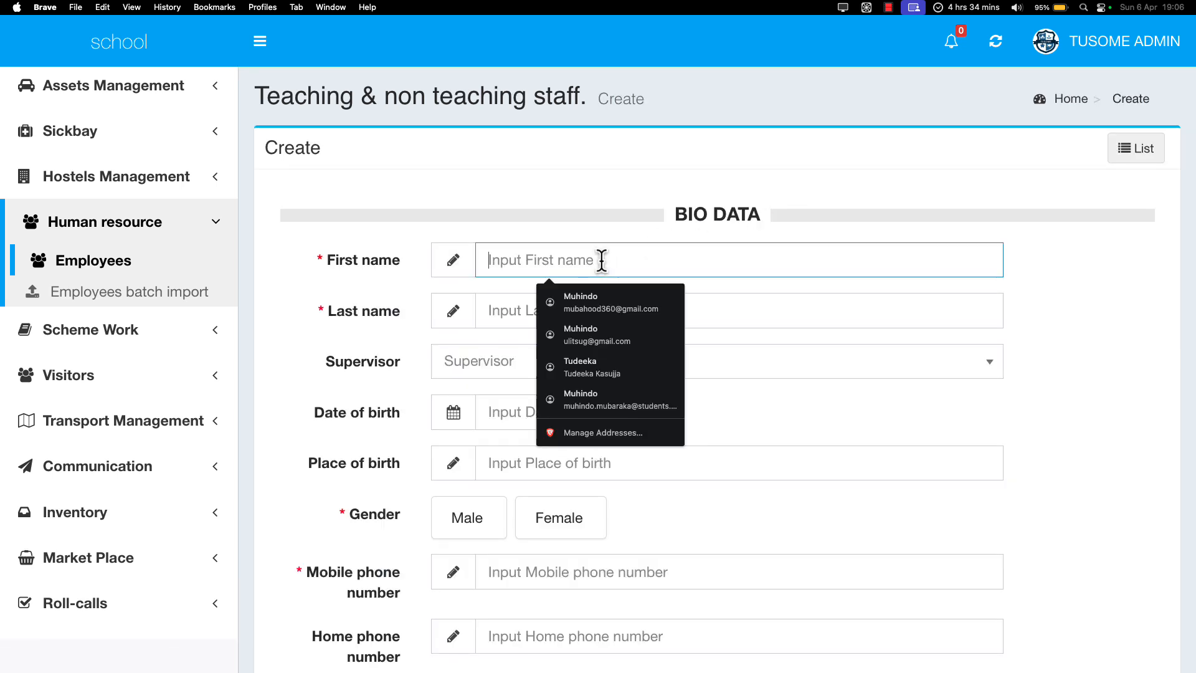
left_click(377, 308)
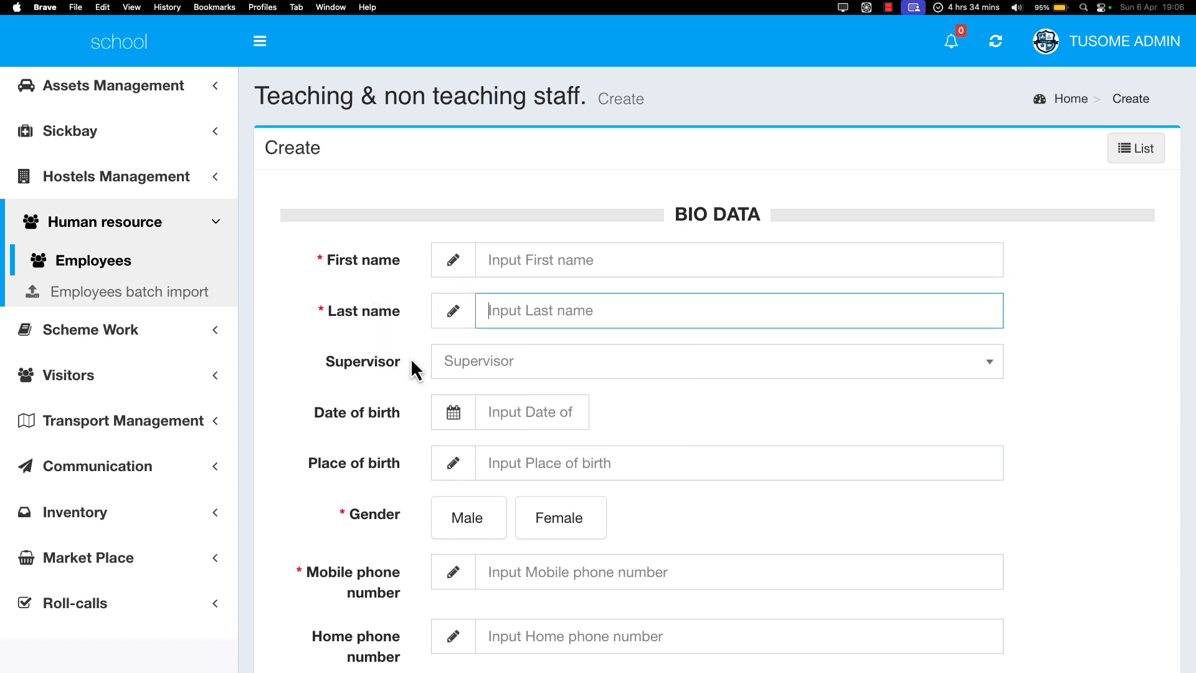
left_click(517, 371)
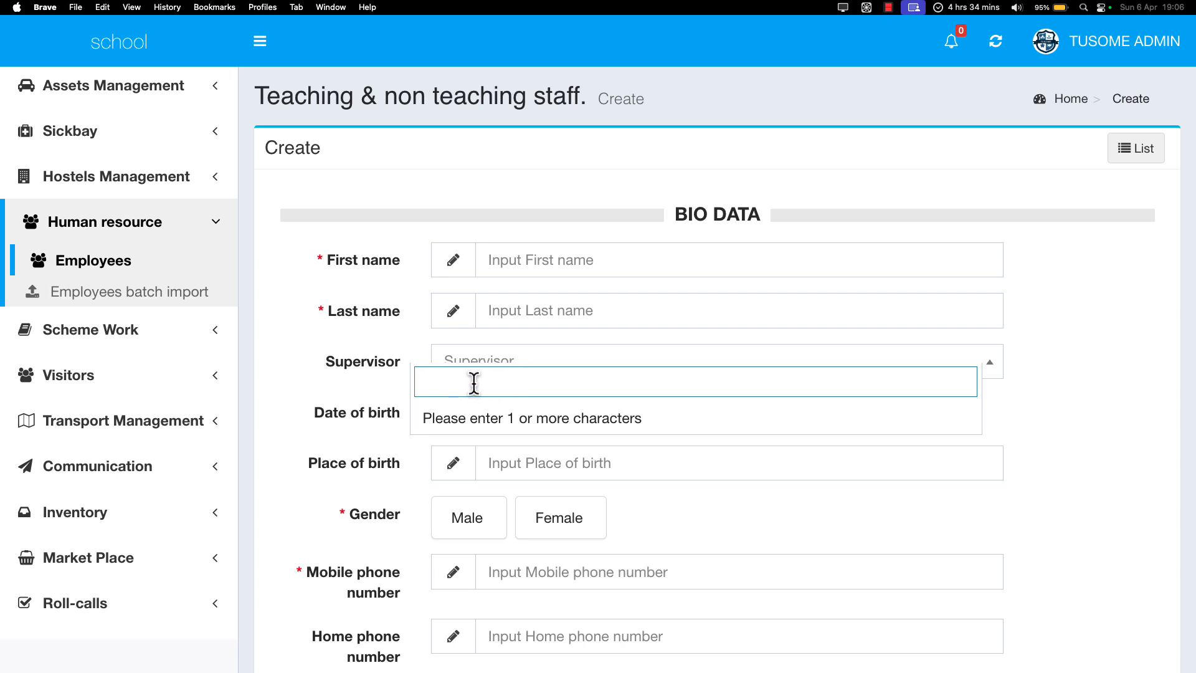
type("tu")
left_click(447, 427)
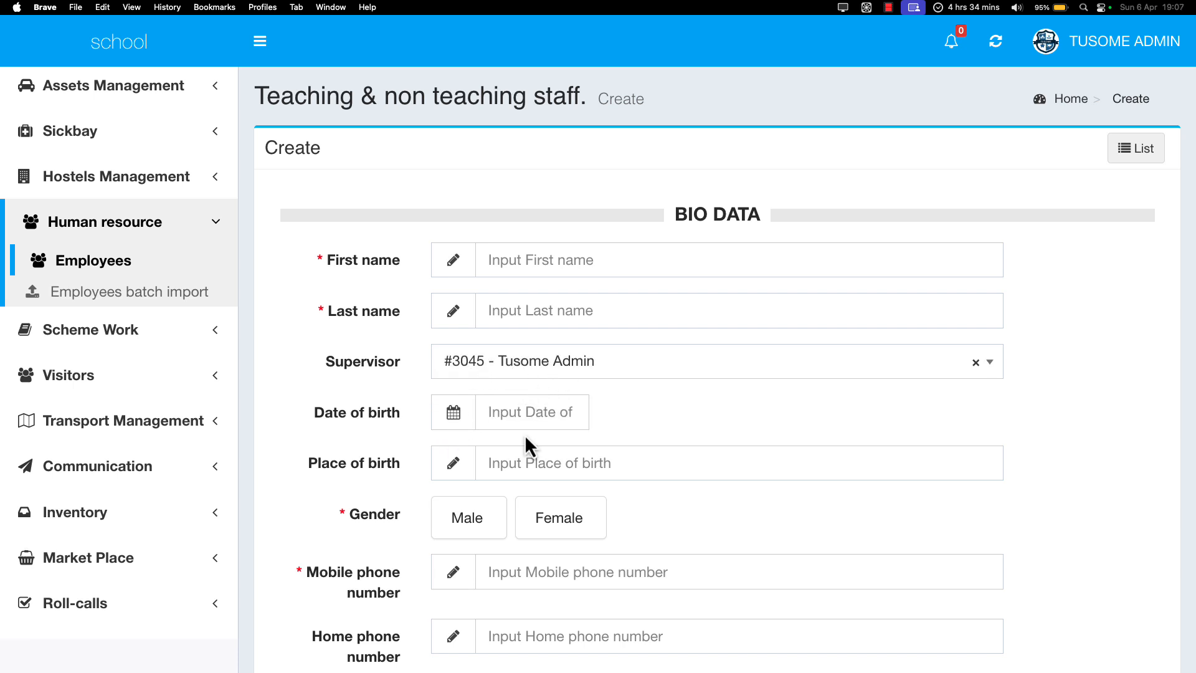
Fill in the employee's date of birth with the date picker's default date
scroll(524, 434, "down", 1)
left_click(521, 356)
scroll(492, 350, "down", 2)
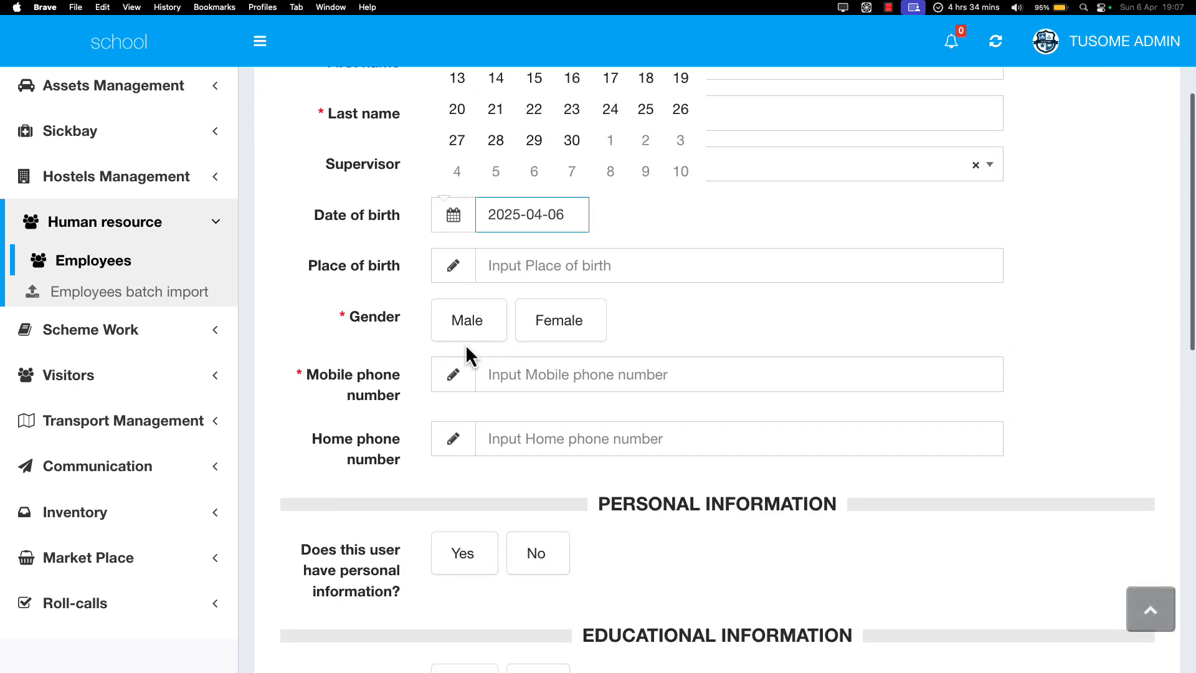
left_click(468, 354)
scroll(476, 354, "down", 2)
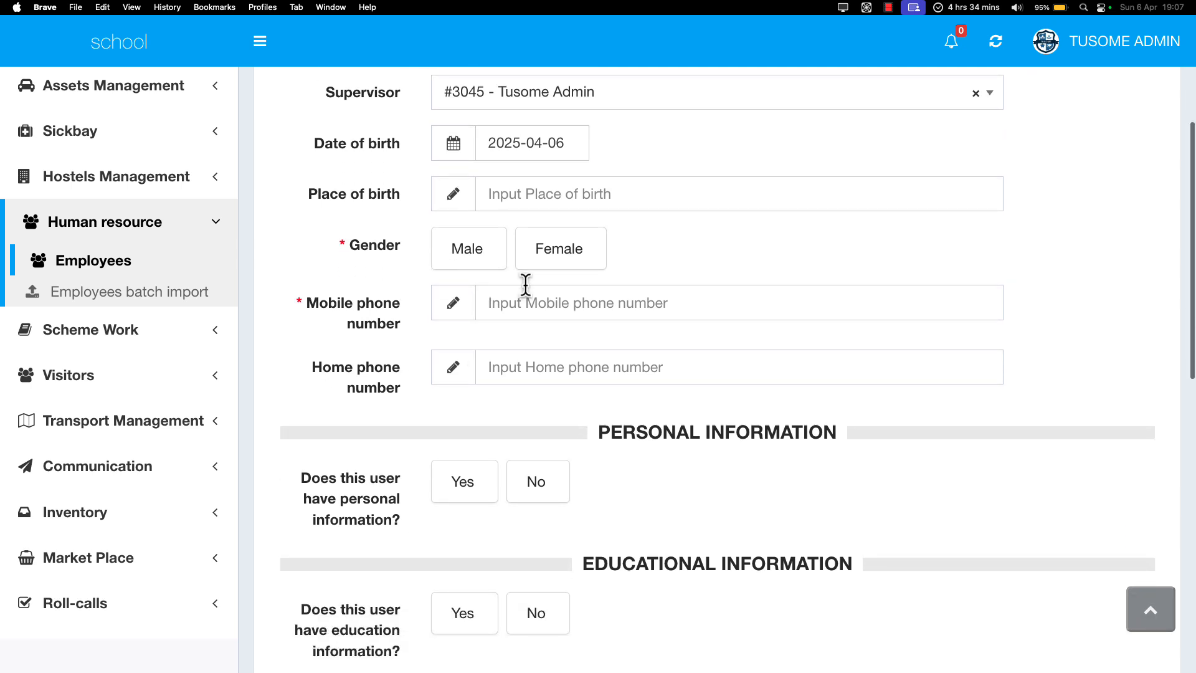
Review the BIO DATA fields of the form, from first name down to home phone number
left_click(499, 372)
scroll(495, 377, "down", 1)
scroll(496, 377, "up", 5)
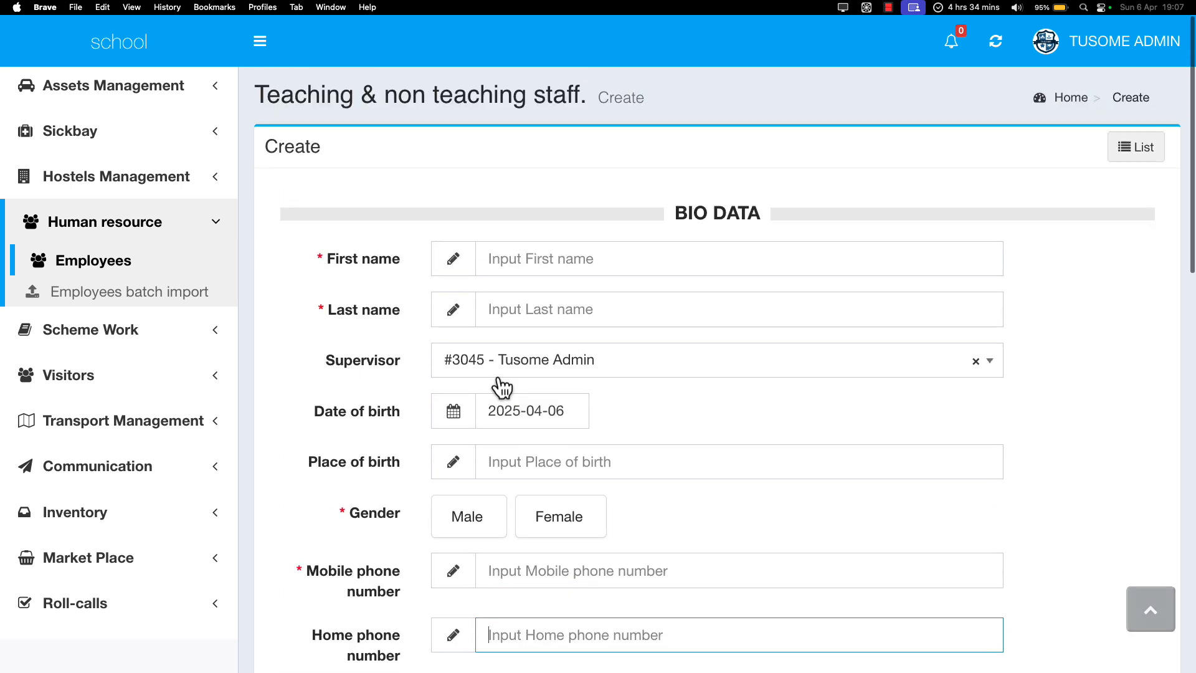
left_click_drag(676, 208, 754, 206)
scroll(748, 202, "down", 1)
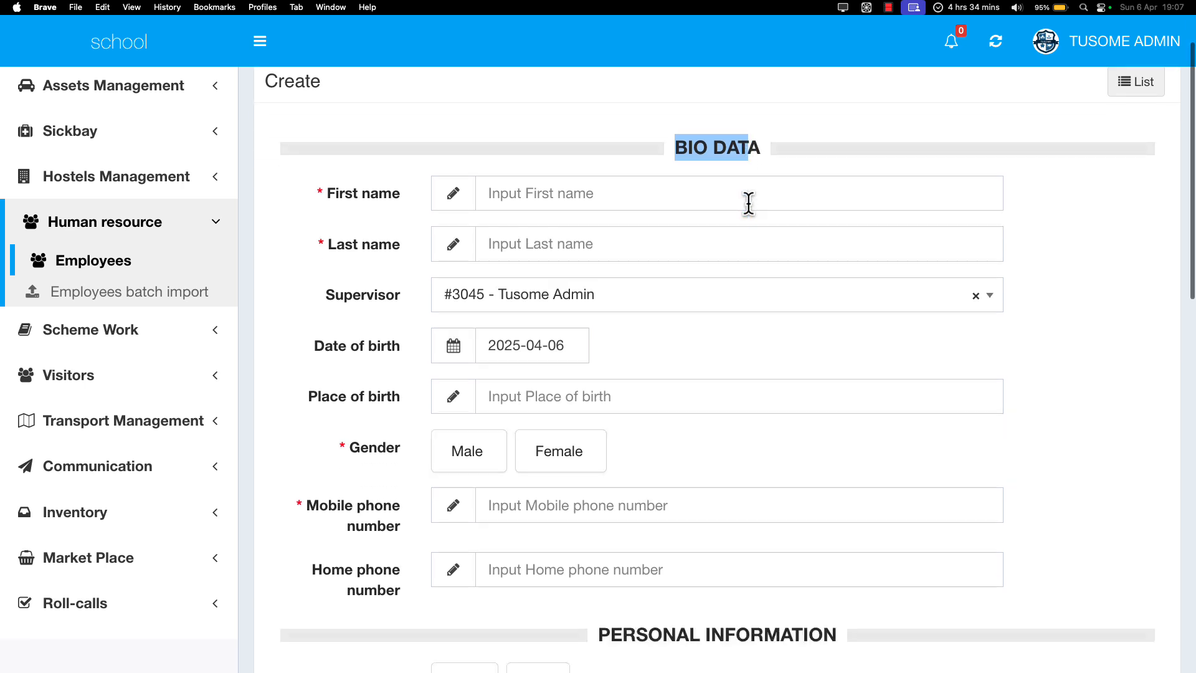
scroll(748, 202, "down", 5)
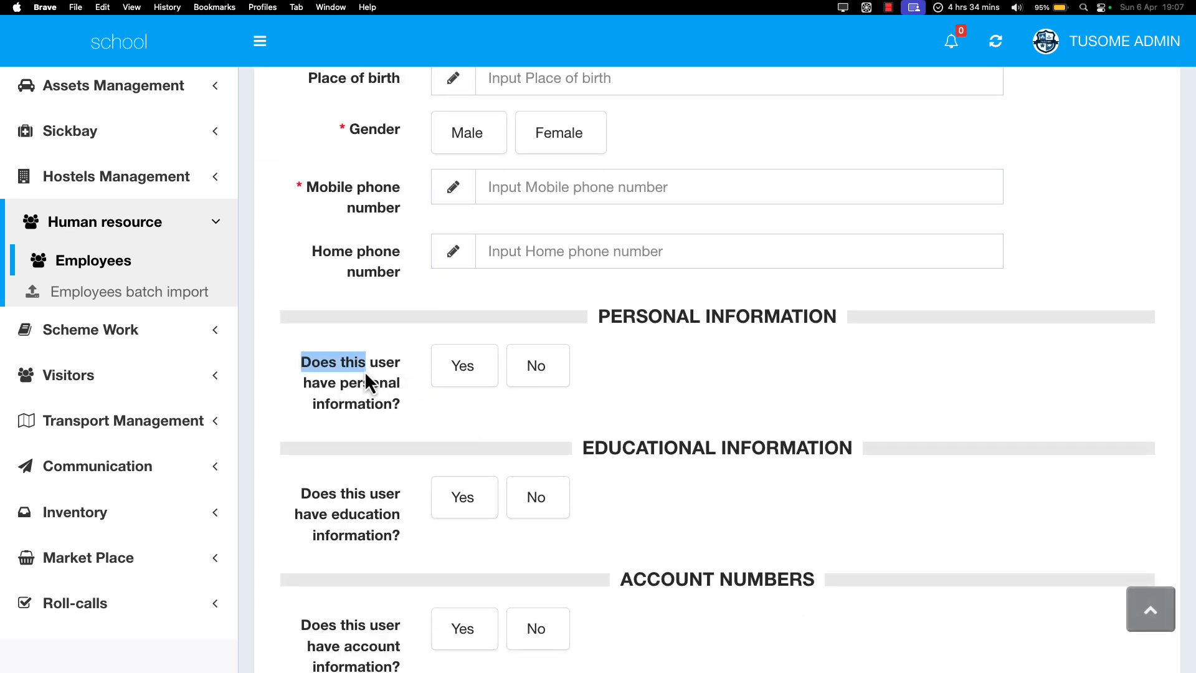
Try No for whether this user has personal information, and set the answer to Yes
left_click_drag(367, 375, 372, 382)
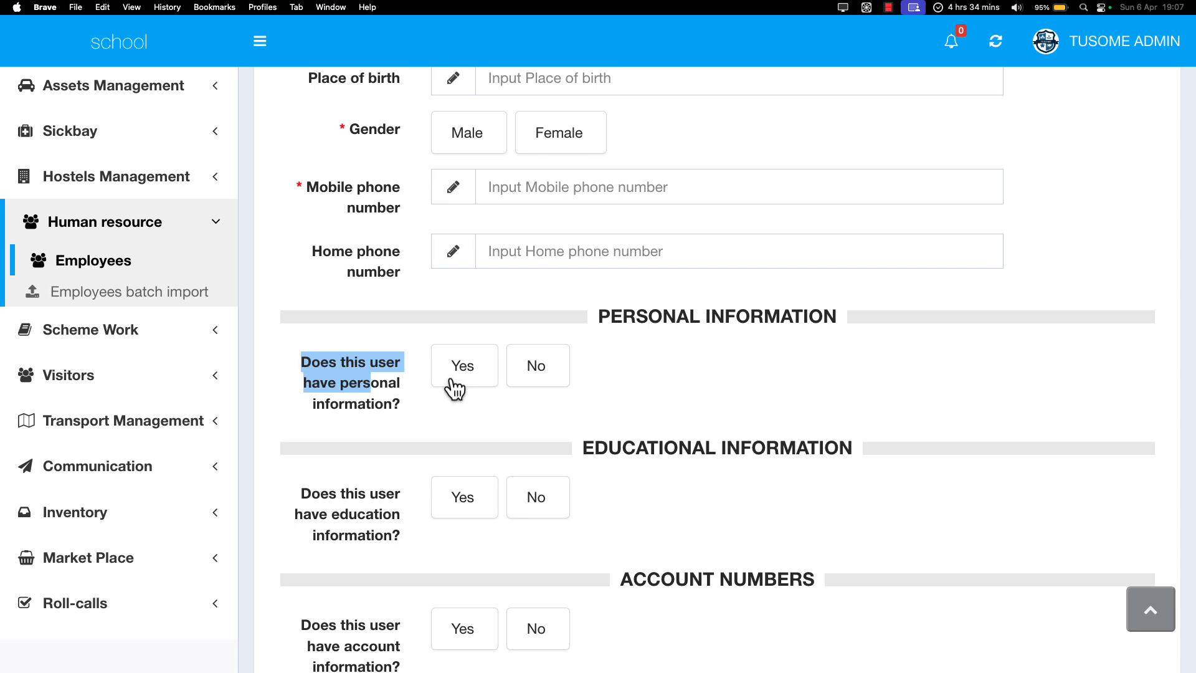
left_click(547, 385)
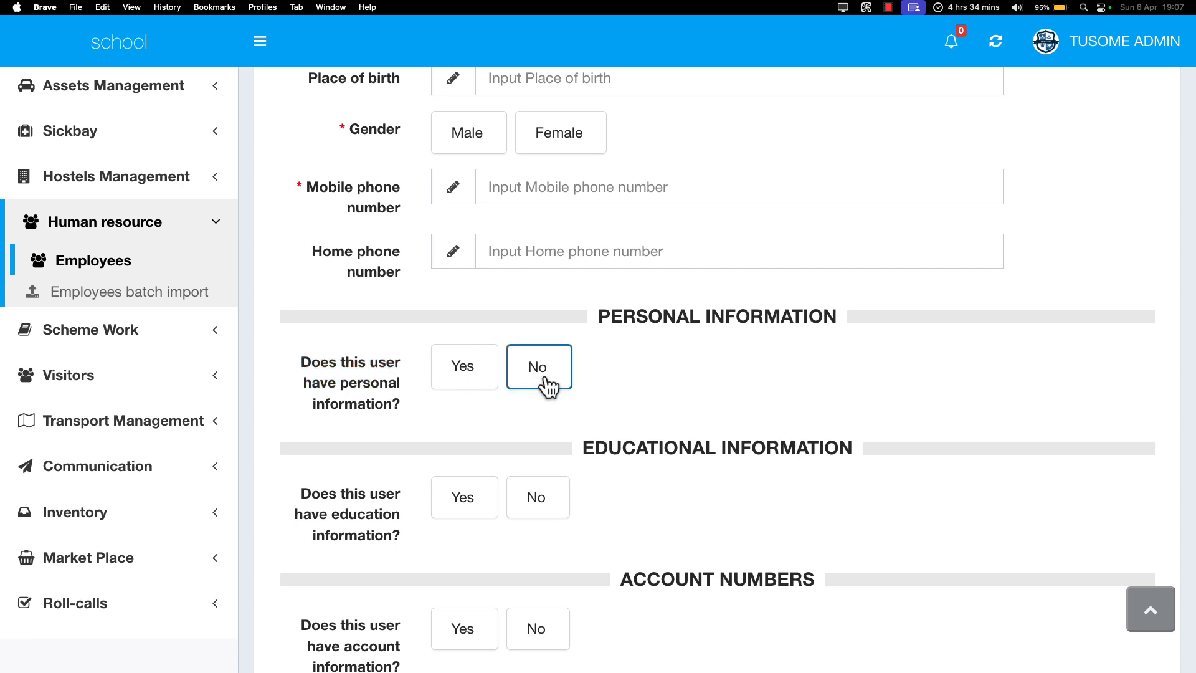
left_click(462, 374)
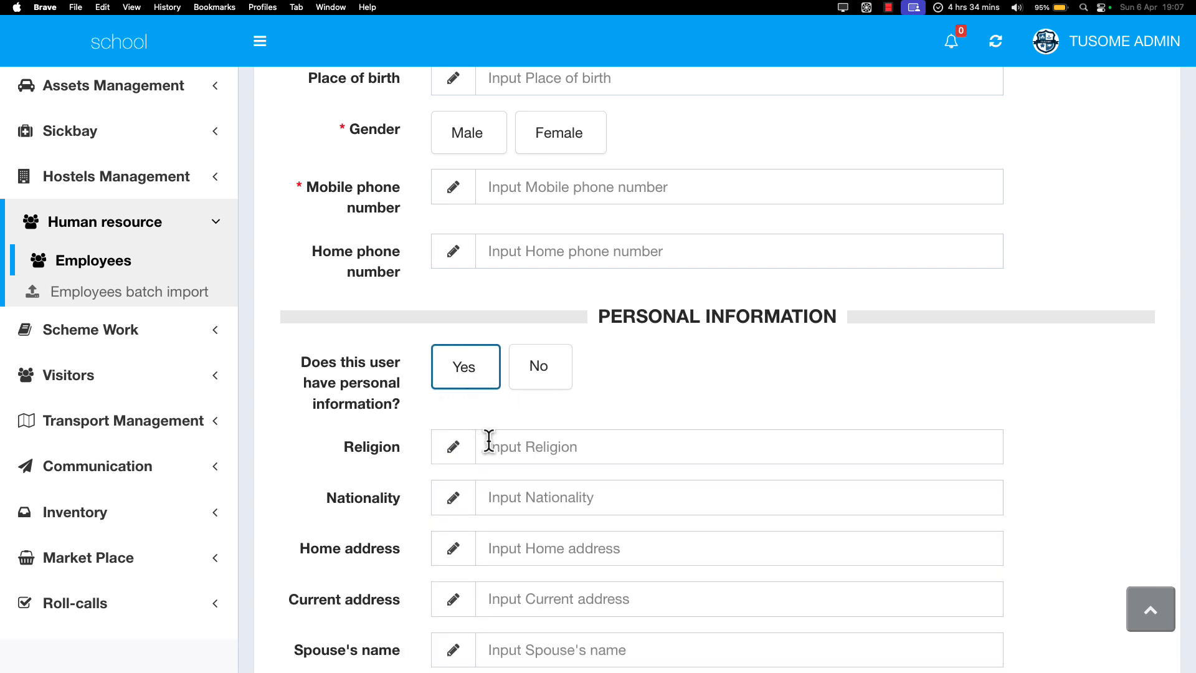
scroll(489, 440, "down", 3)
left_click(546, 294)
left_click(479, 294)
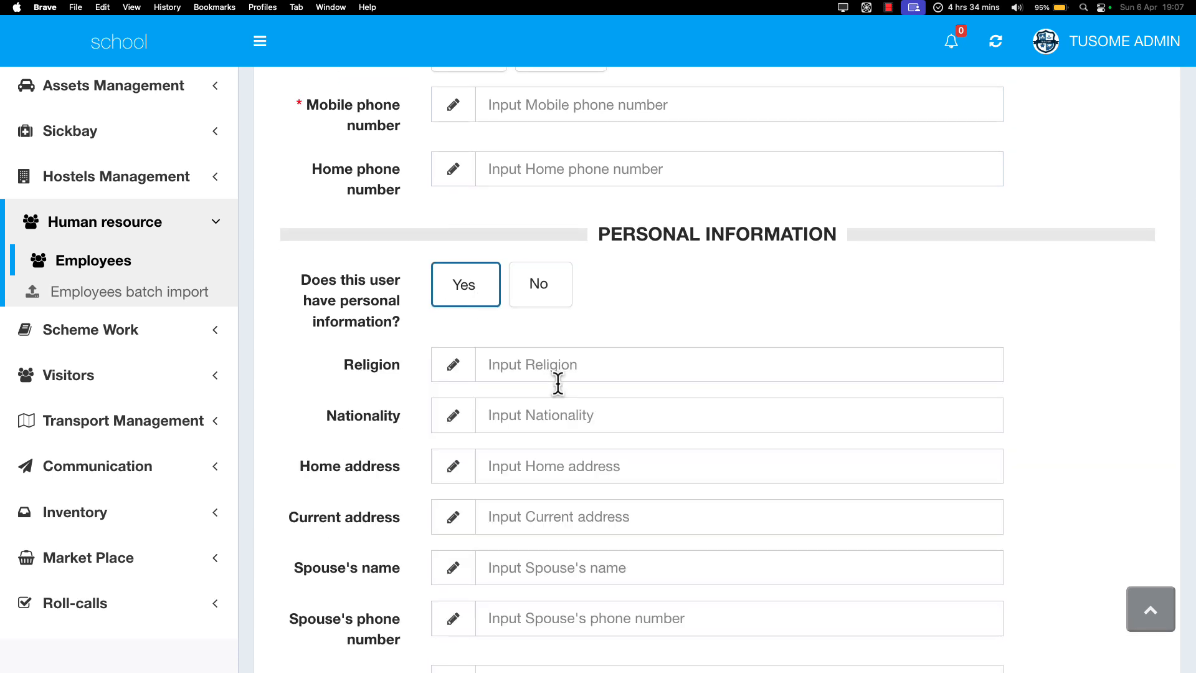
Review the PERSONAL INFORMATION fields, from religion down to the emergency contact's phone number
scroll(555, 444, "down", 2)
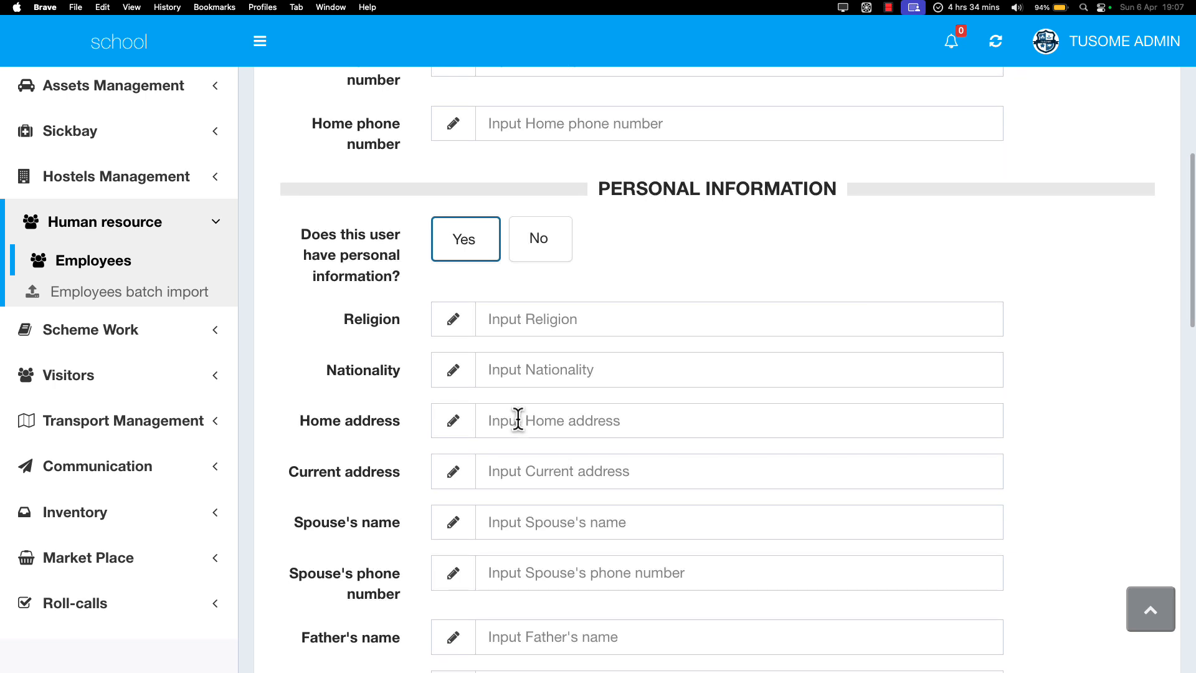
left_click(393, 320)
scroll(517, 330, "down", 1)
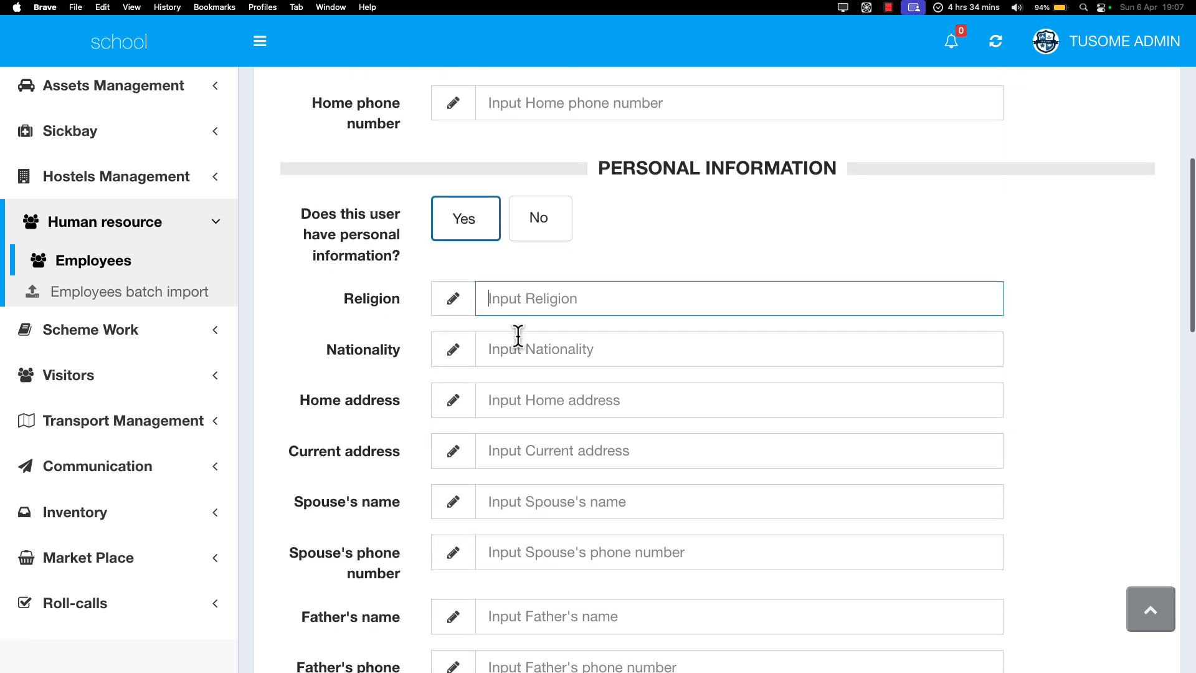
scroll(508, 334, "down", 3)
left_click(515, 285)
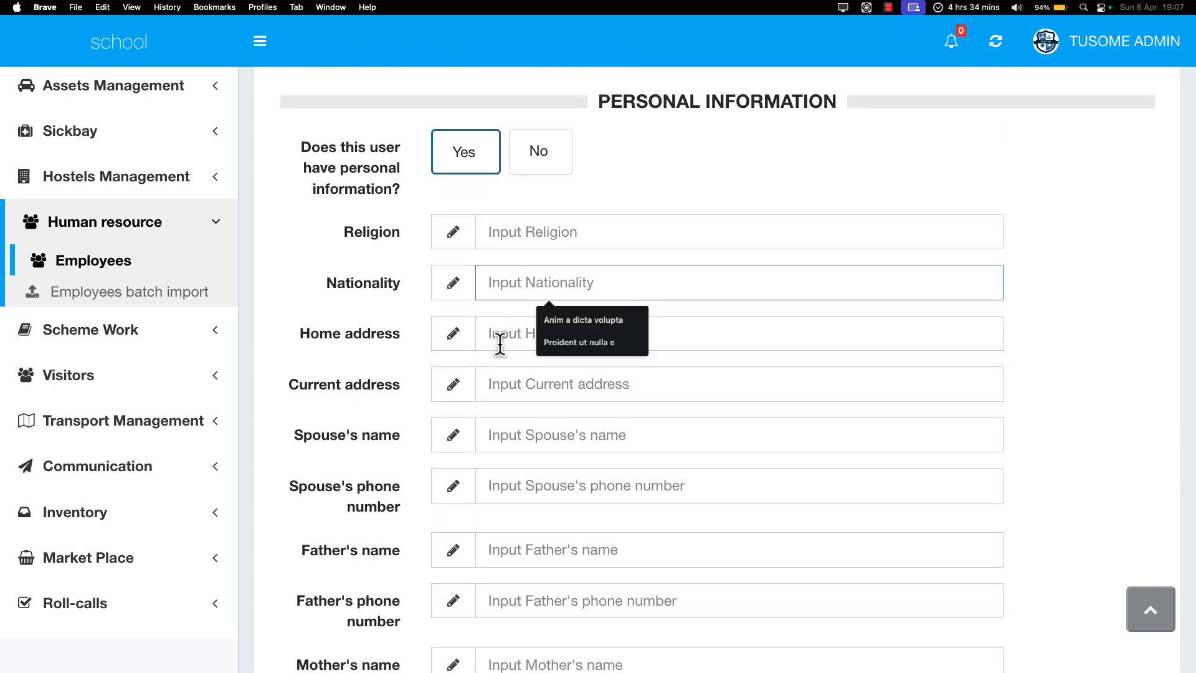
scroll(492, 372, "down", 2)
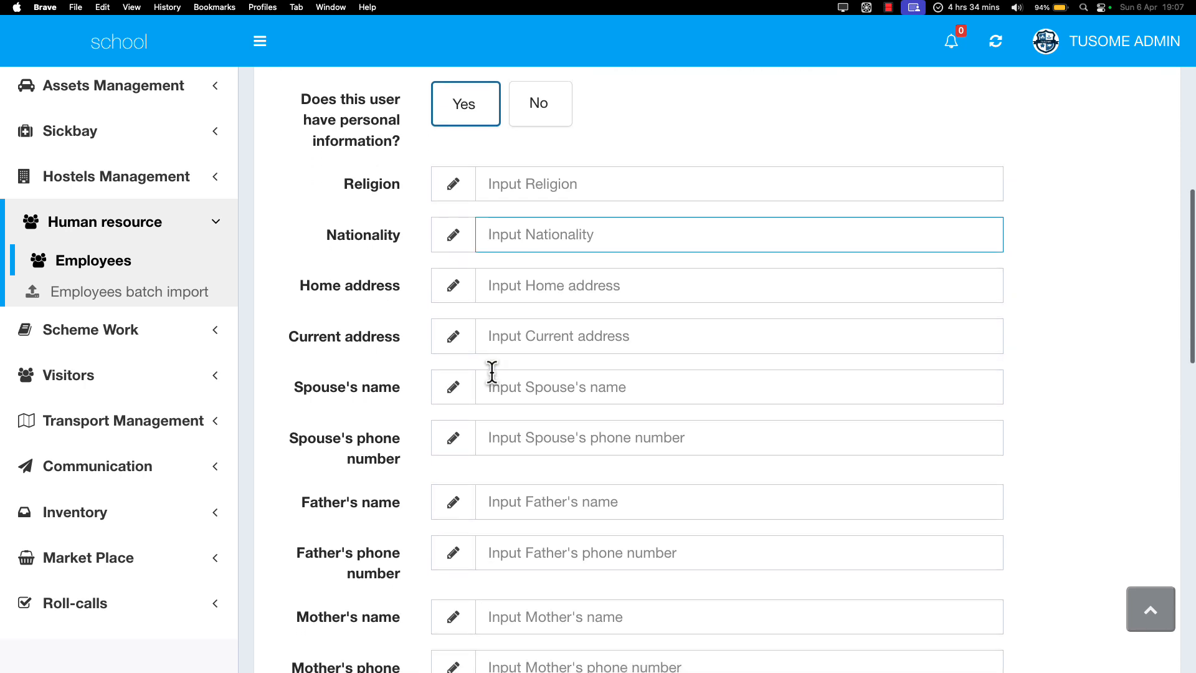
left_click(507, 284)
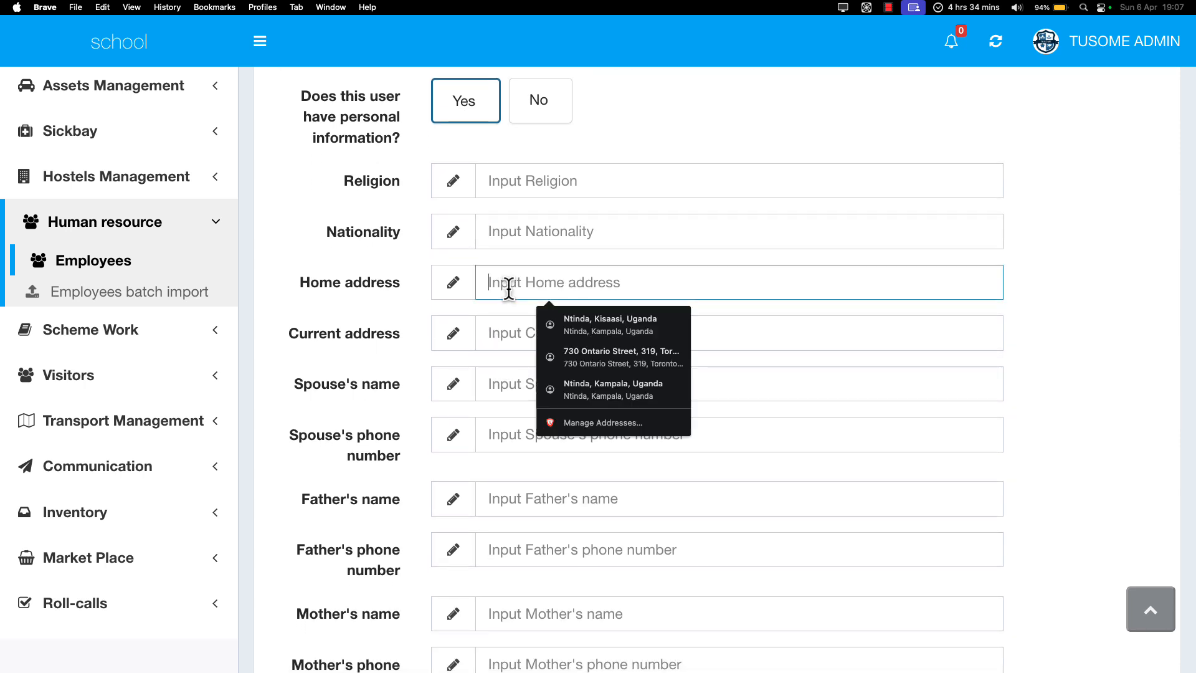
left_click(393, 359)
scroll(418, 376, "down", 2)
scroll(396, 389, "down", 5)
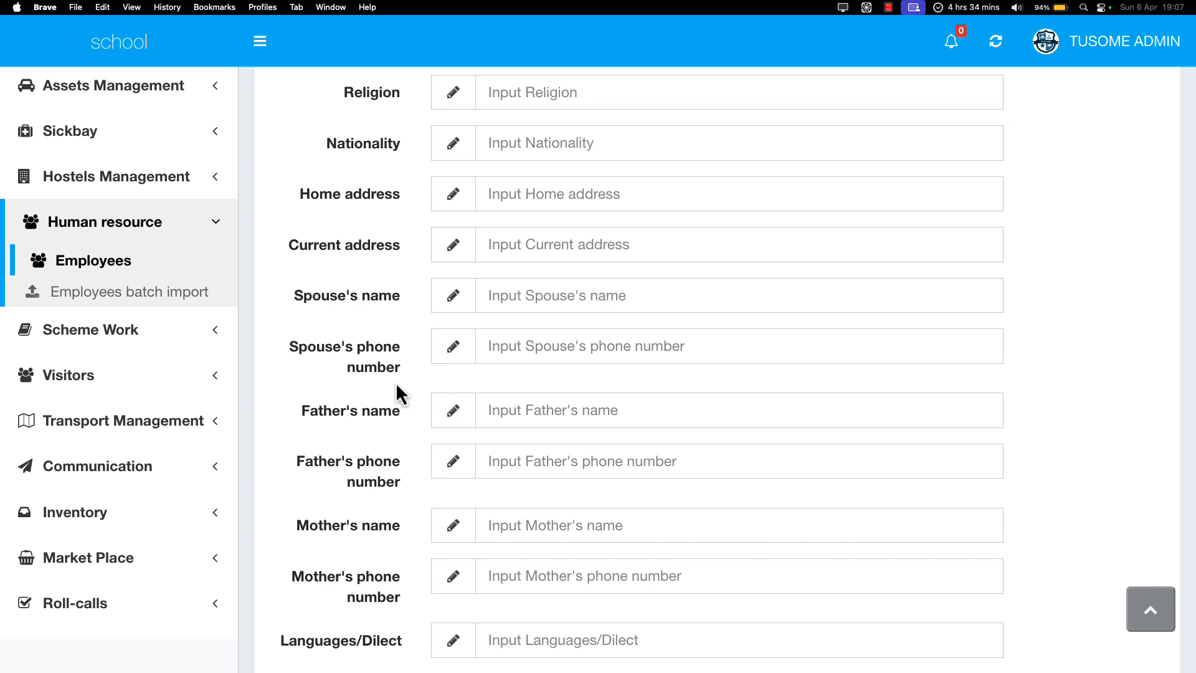
scroll(399, 393, "down", 10)
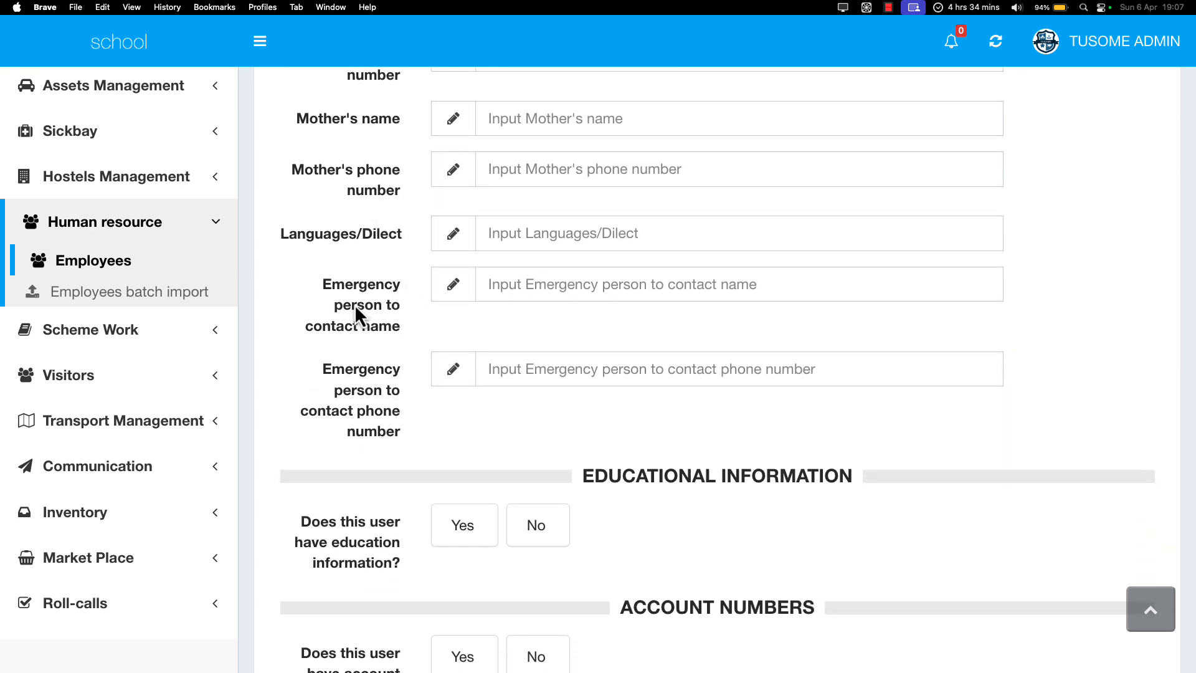
Switch the personal information answer to No and back to Yes
scroll(386, 376, "up", 20)
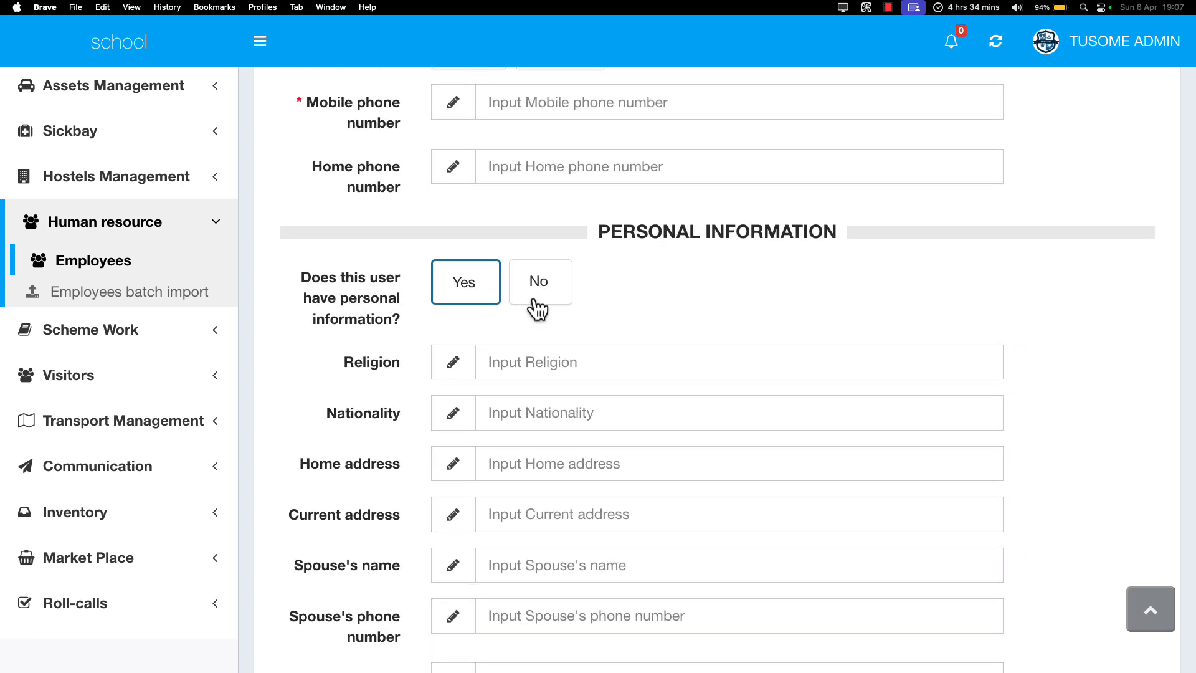
left_click(528, 305)
left_click(477, 288)
Try No for whether this user has education information, and set the answer to Yes
scroll(544, 374, "down", 10)
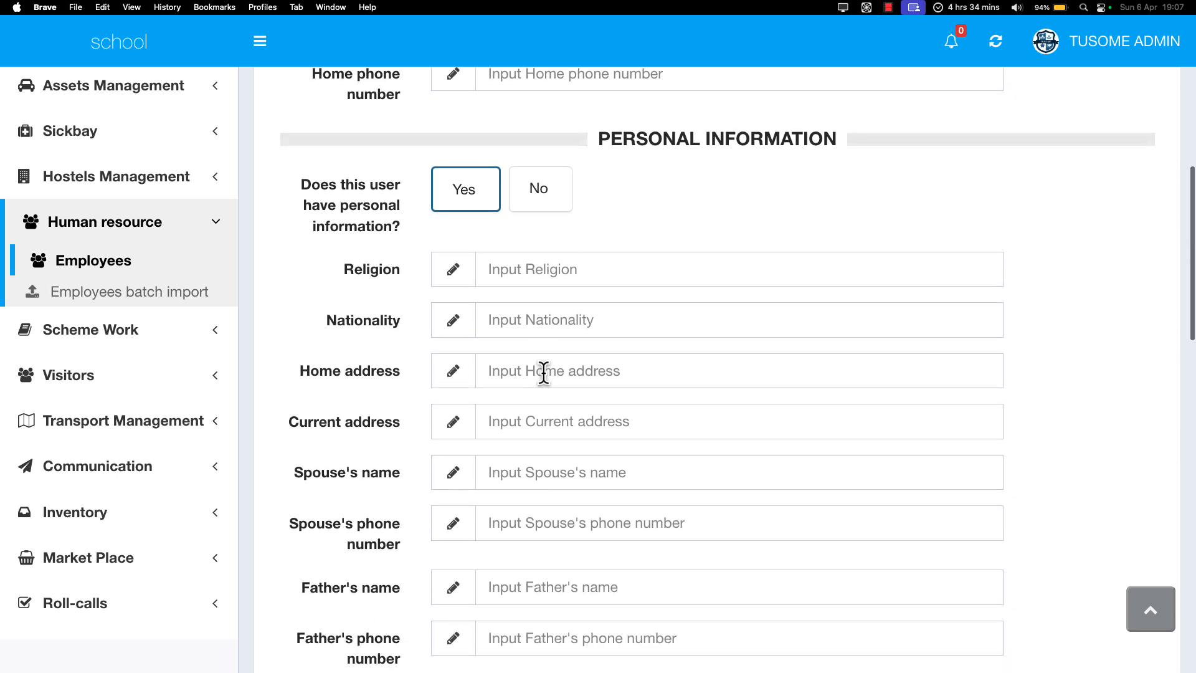
scroll(544, 374, "down", 5)
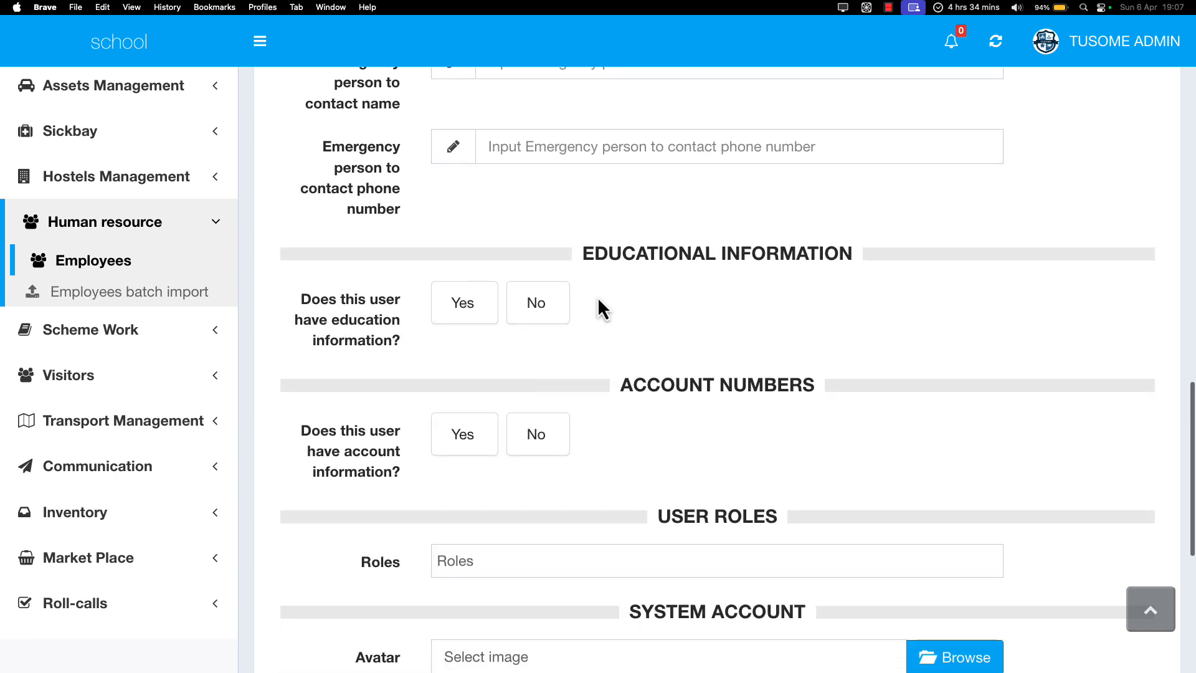
left_click(537, 311)
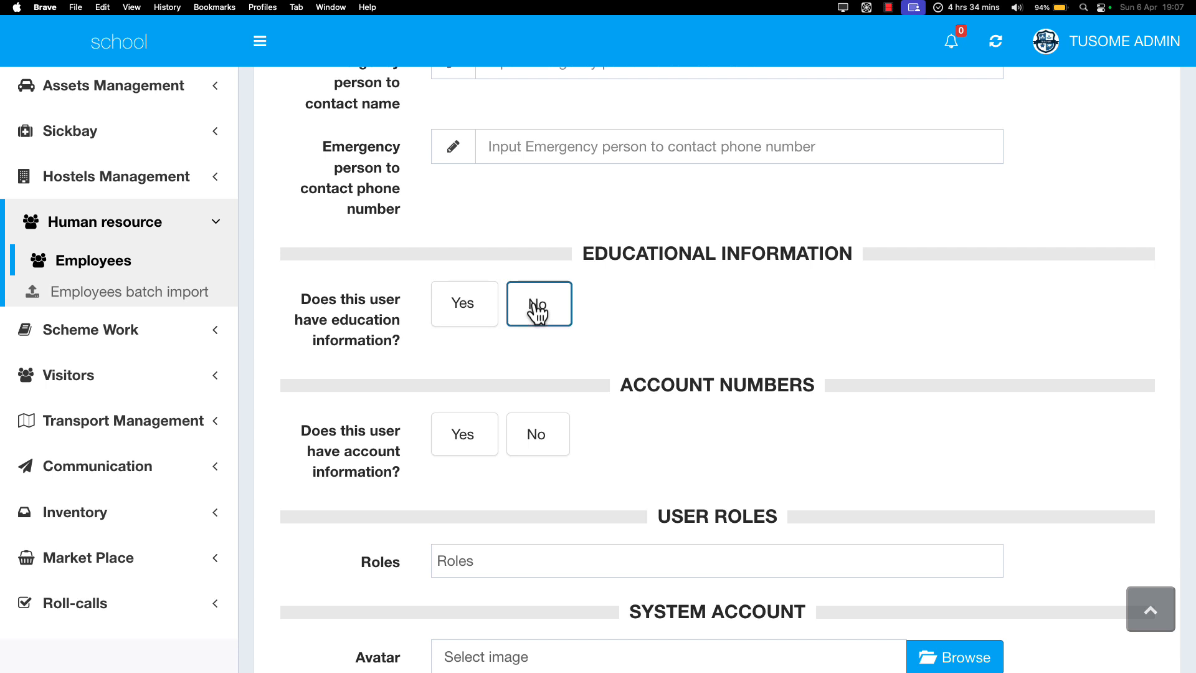
left_click(475, 319)
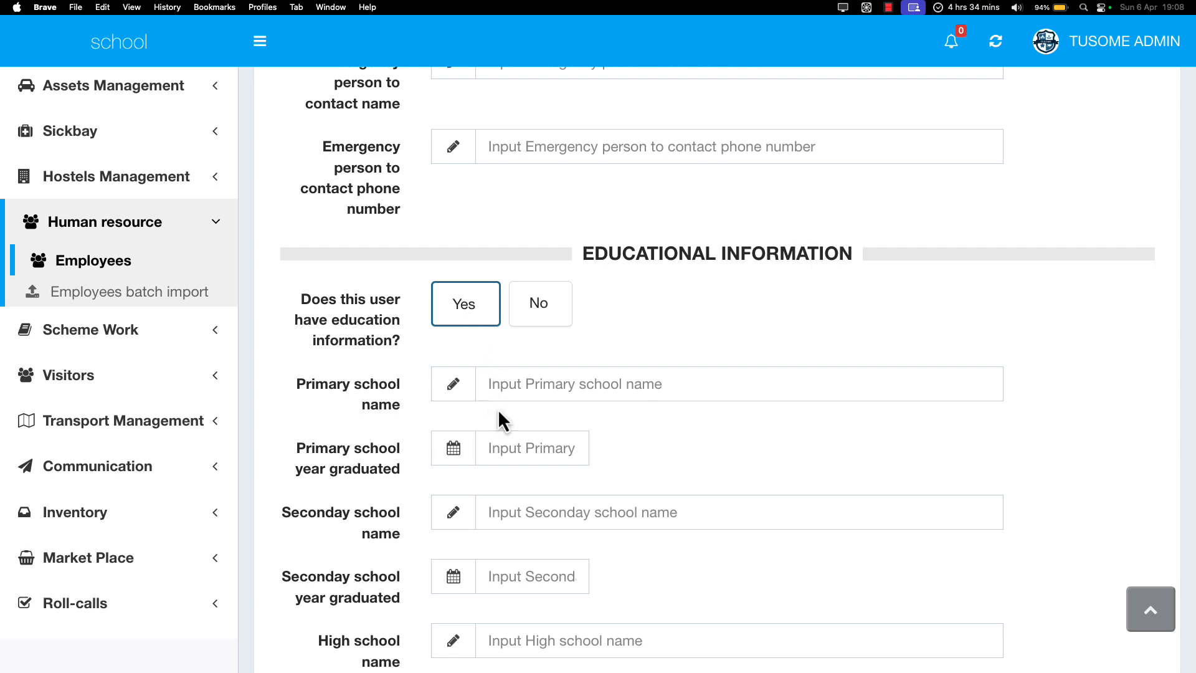
Set the PhD university year graduated to 2025 in the educational information
scroll(498, 409, "down", 3)
scroll(498, 409, "down", 8)
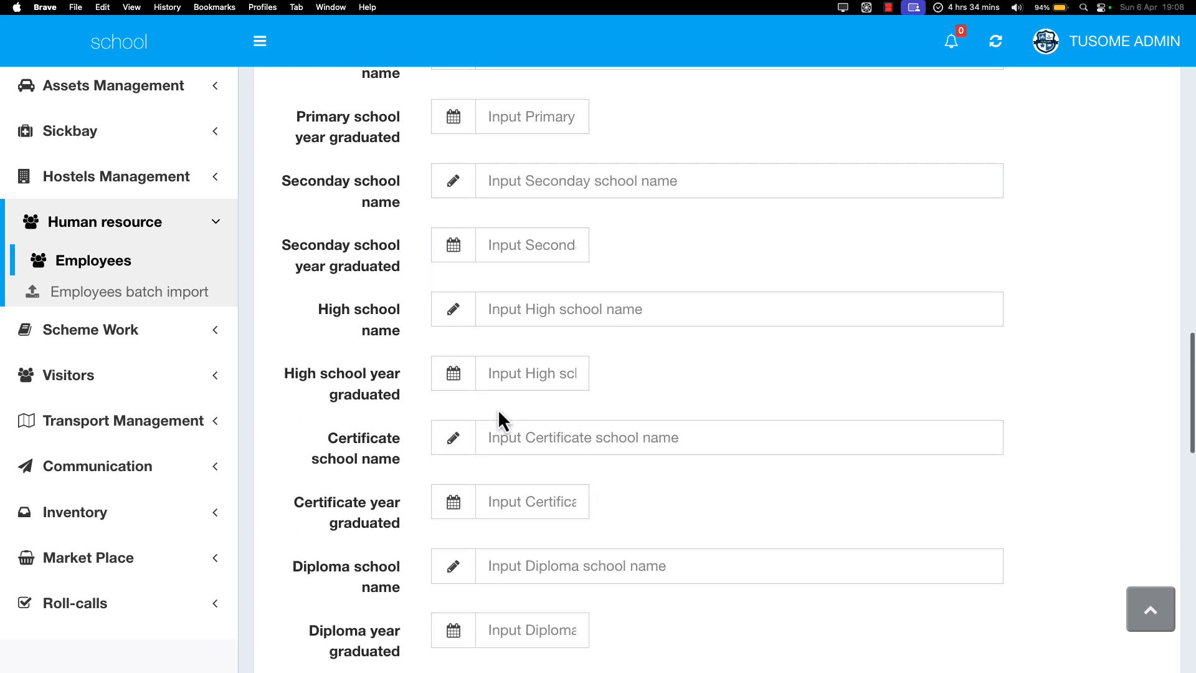
scroll(498, 415, "down", 6)
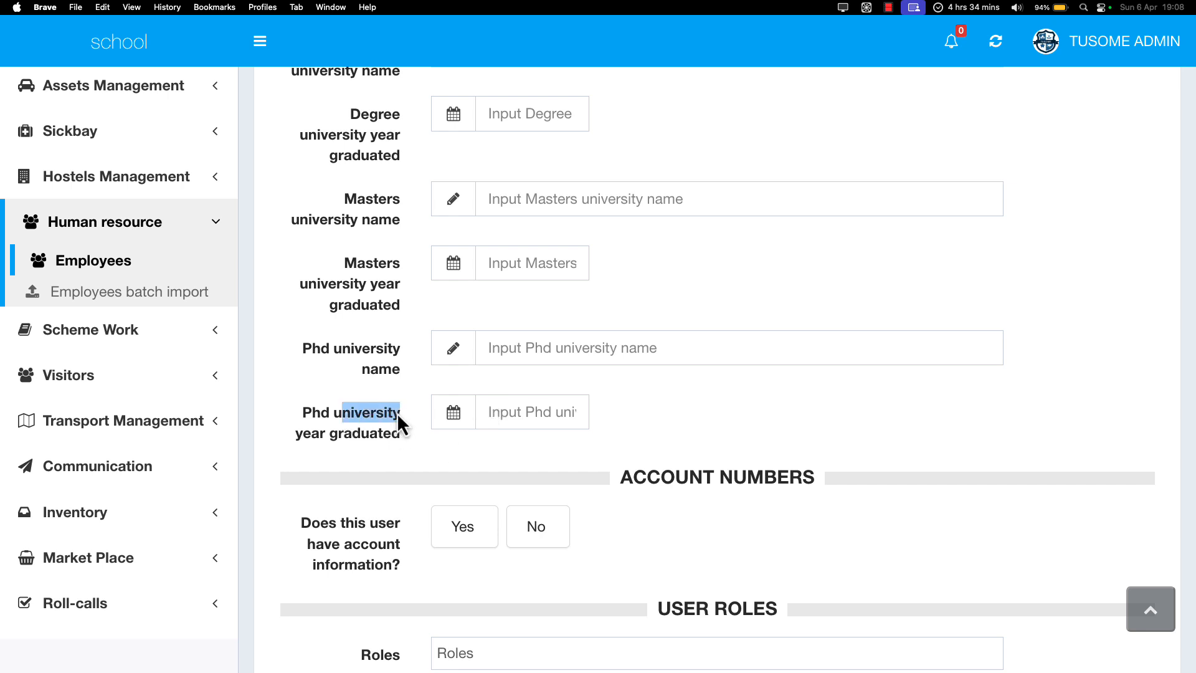
left_click(506, 412)
left_click(428, 386)
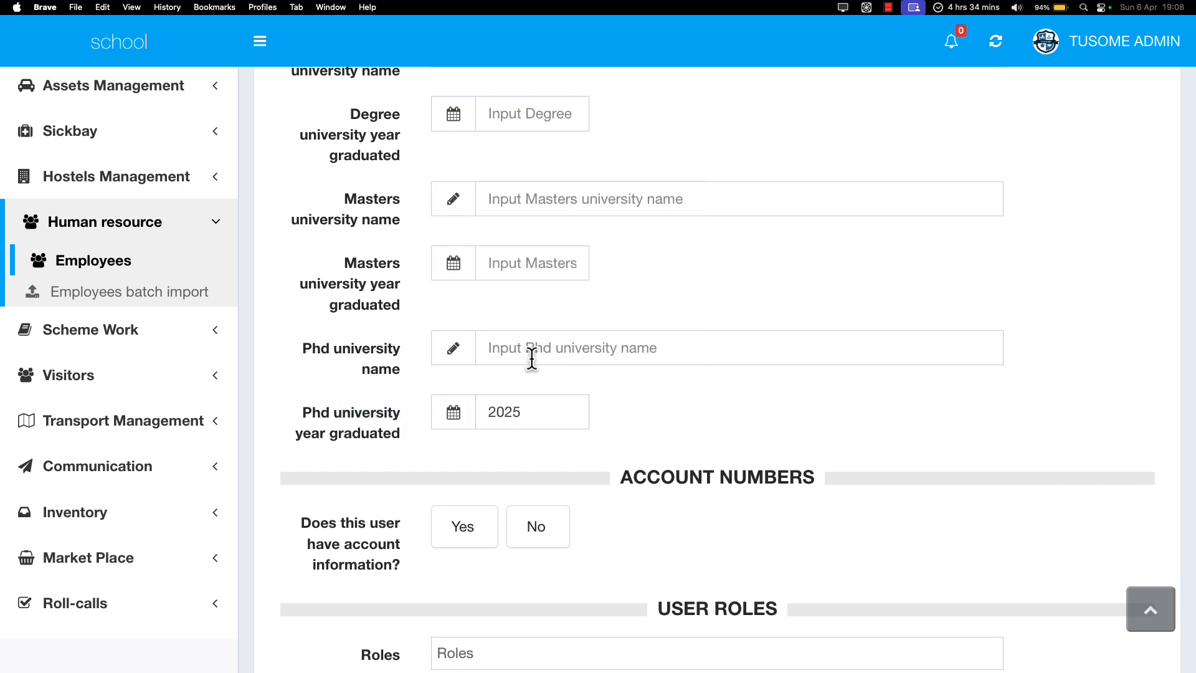
Try both answers for whether this user has account information, and leave it at Yes
scroll(563, 348, "up", 4)
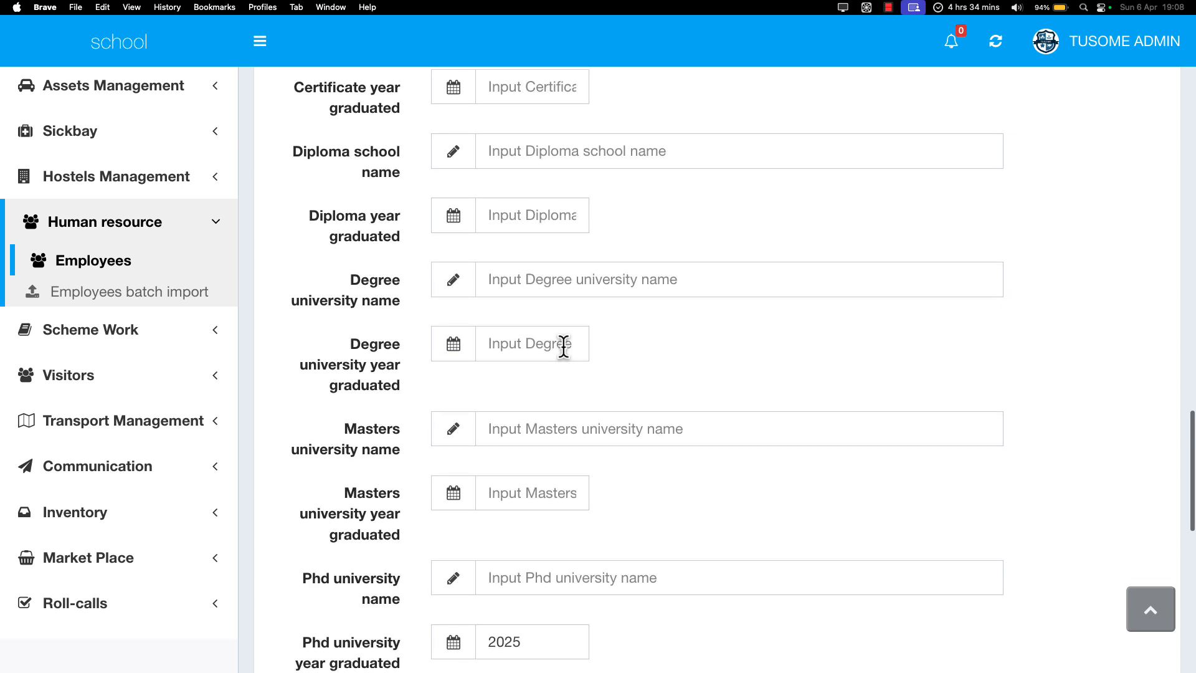
scroll(563, 348, "down", 5)
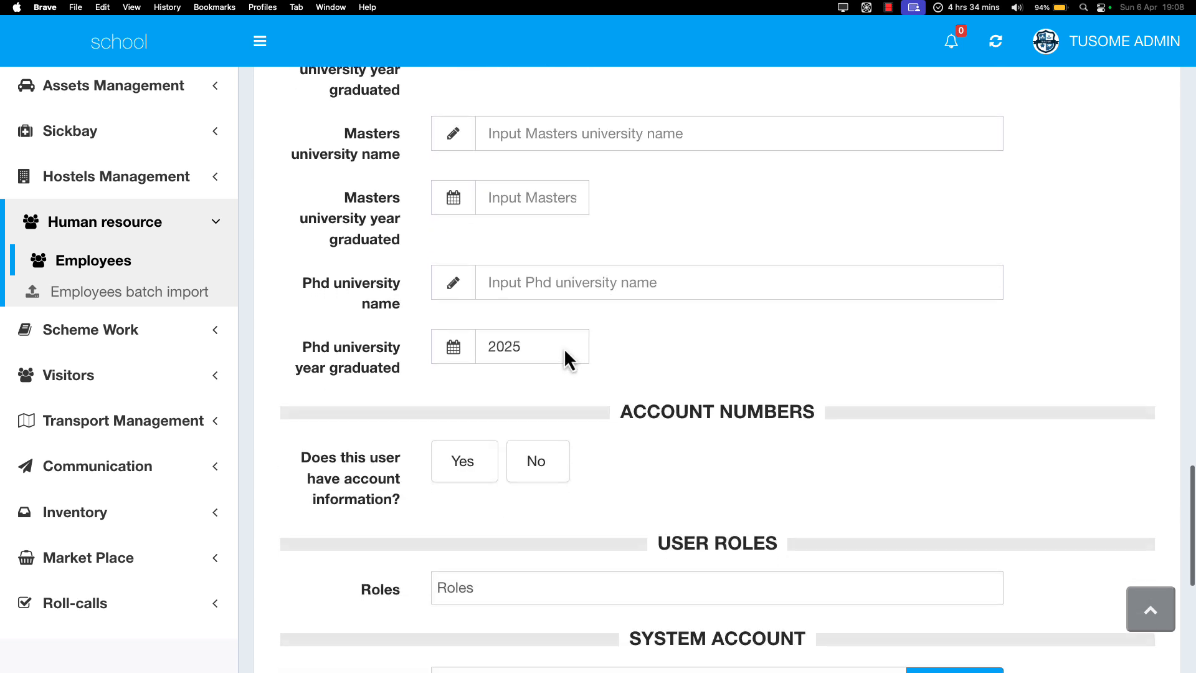
scroll(563, 348, "down", 3)
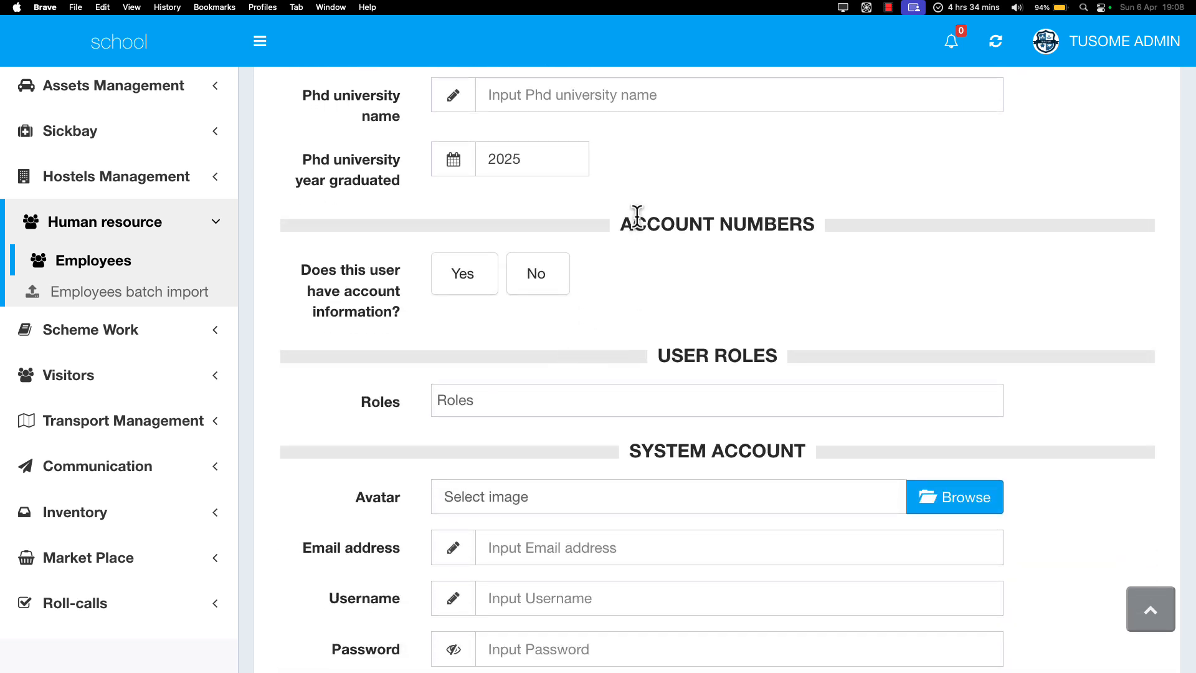
left_click_drag(635, 218, 735, 229)
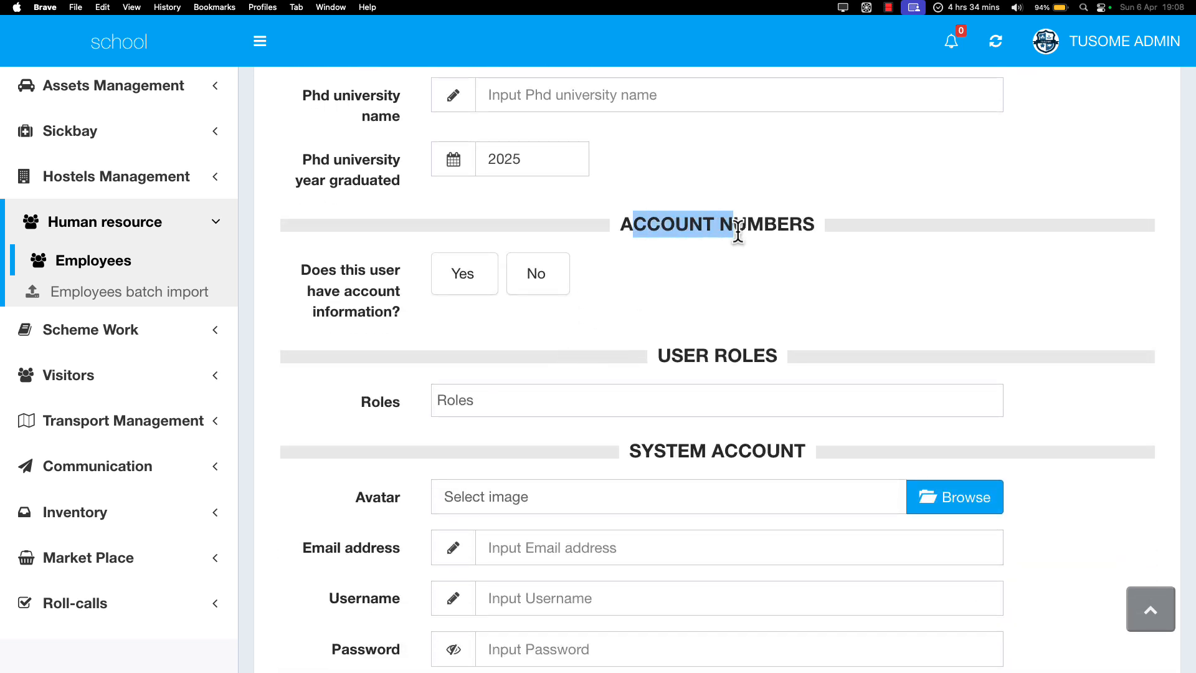
left_click(455, 287)
left_click(551, 281)
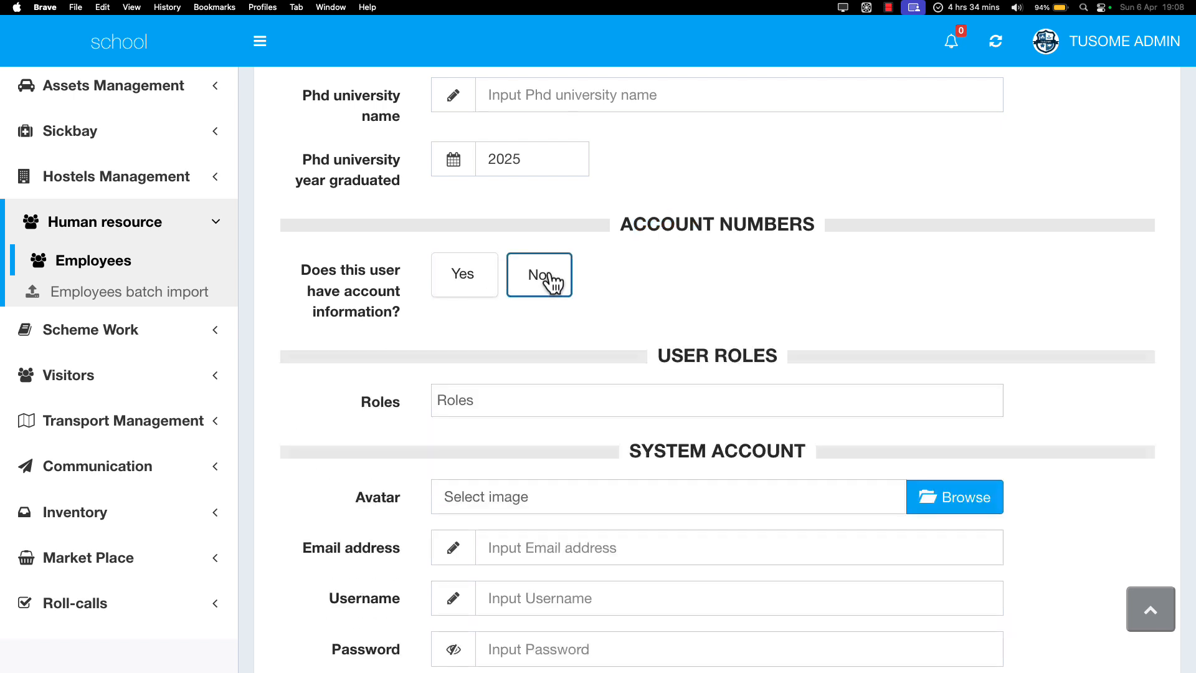
left_click(455, 288)
Review the ACCOUNT NUMBERS fields, from national ID number down to bank account number
scroll(490, 355, "down", 1)
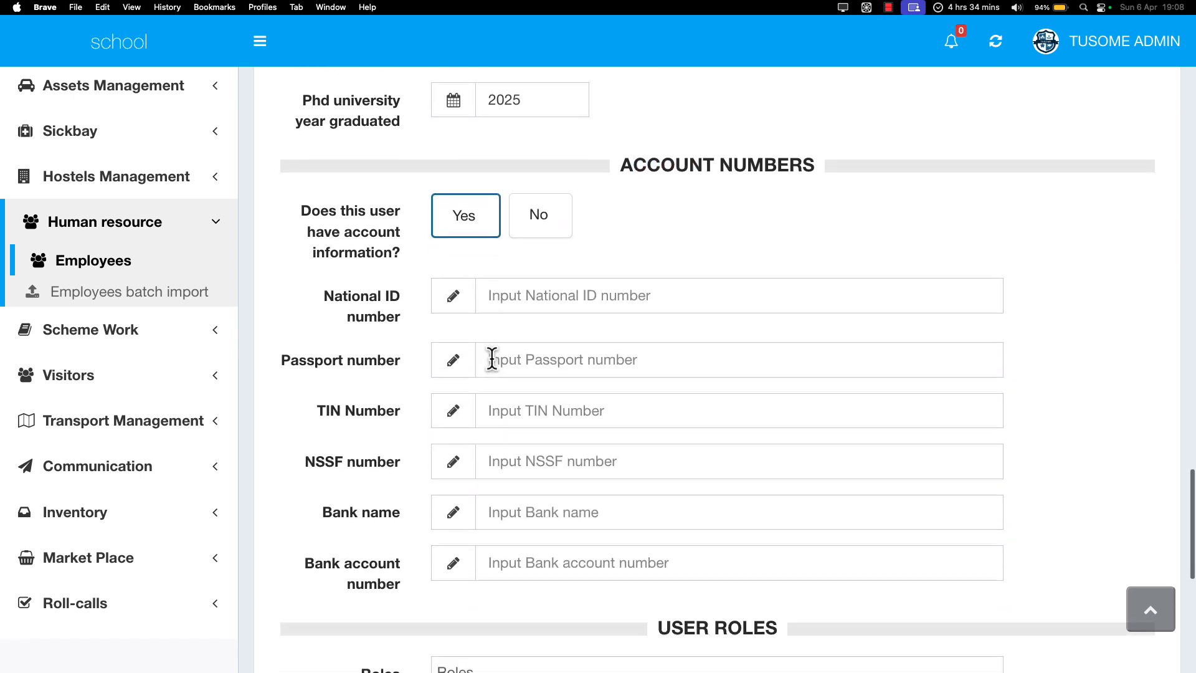
scroll(492, 357, "down", 1)
left_click_drag(335, 269, 368, 269)
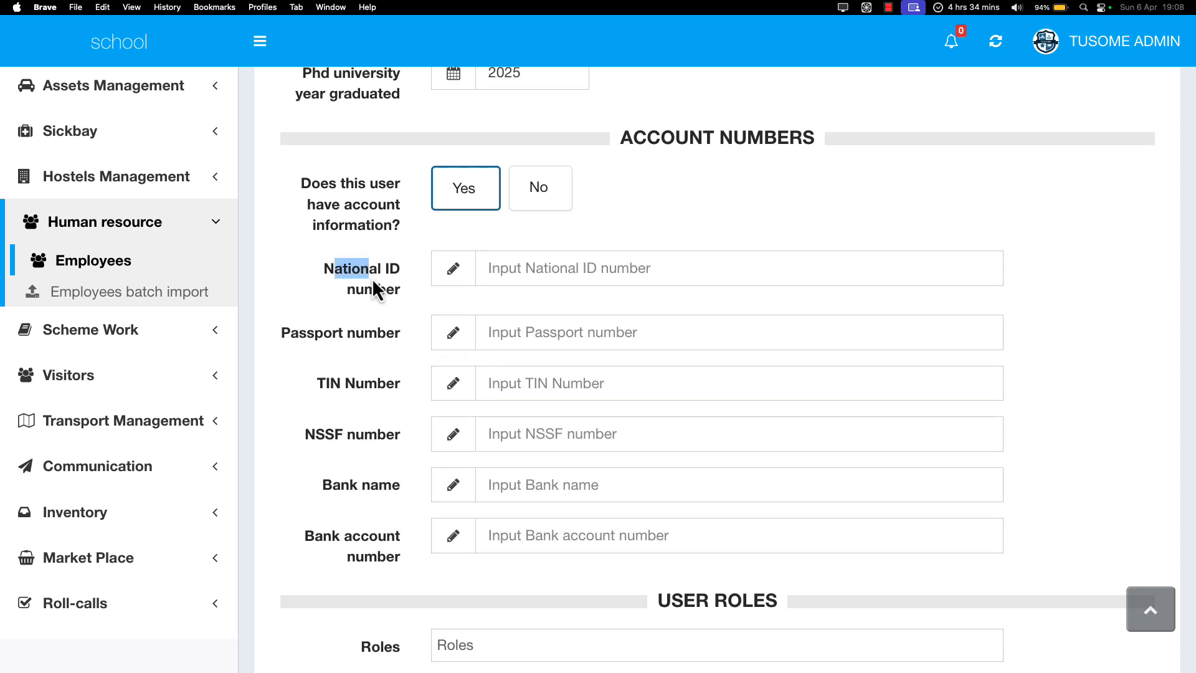
left_click(340, 329)
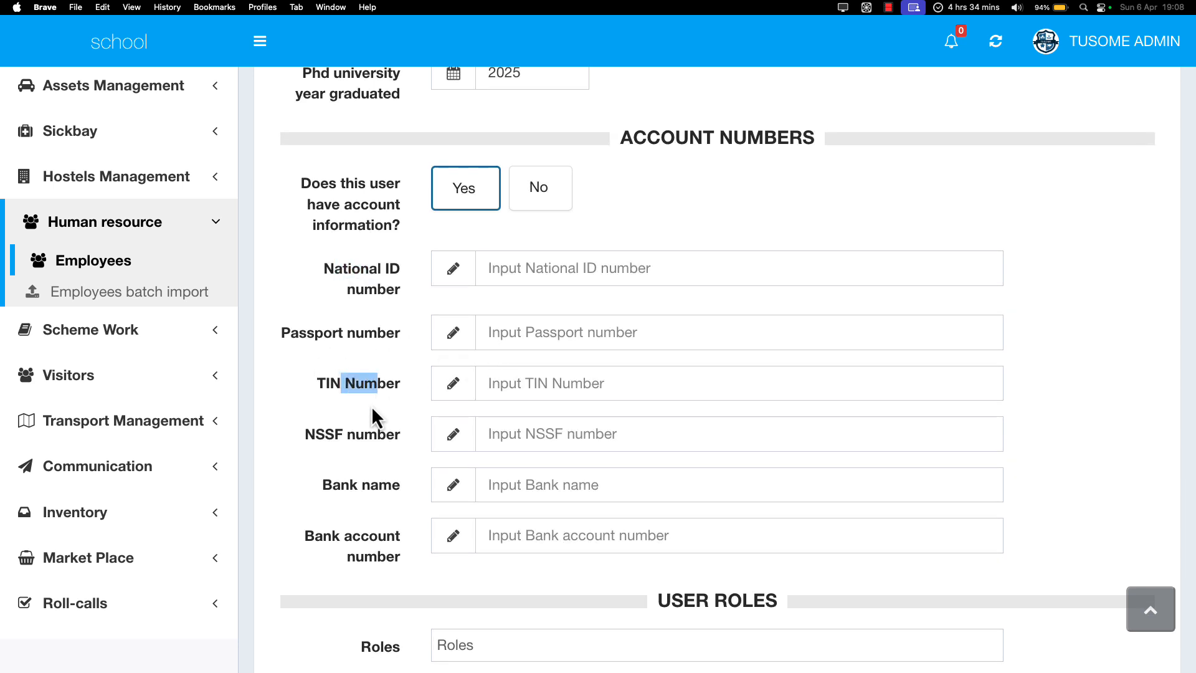
left_click_drag(347, 434, 366, 436)
left_click_drag(350, 480, 384, 479)
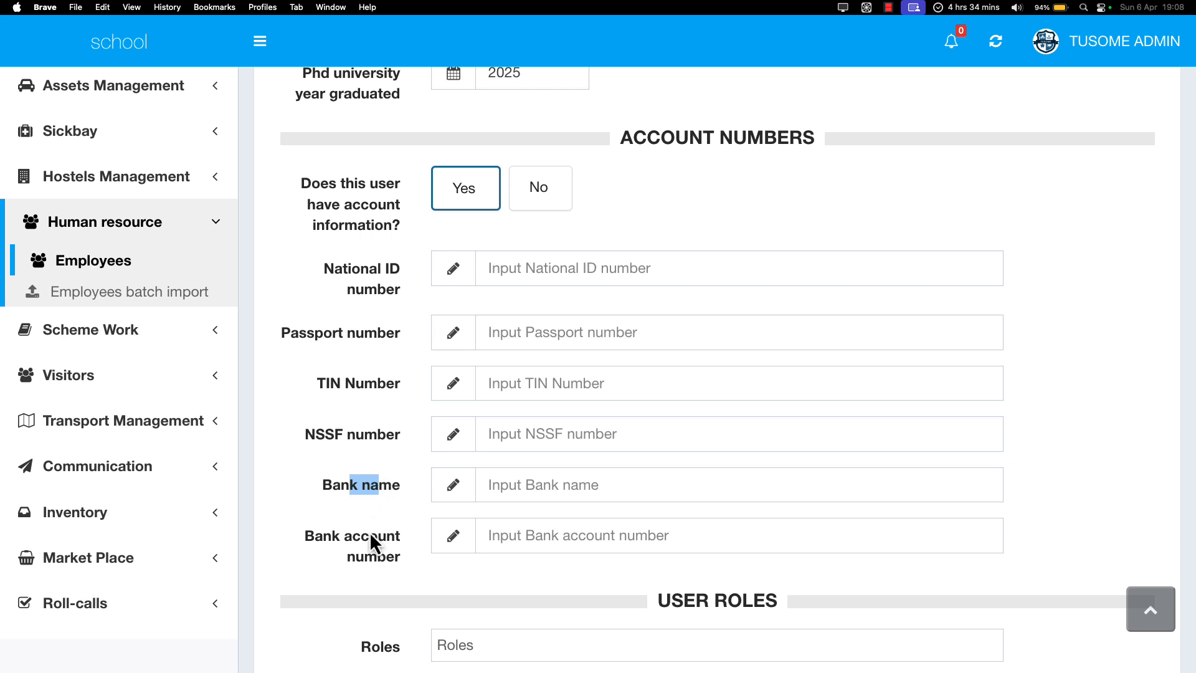
left_click_drag(323, 535, 372, 544)
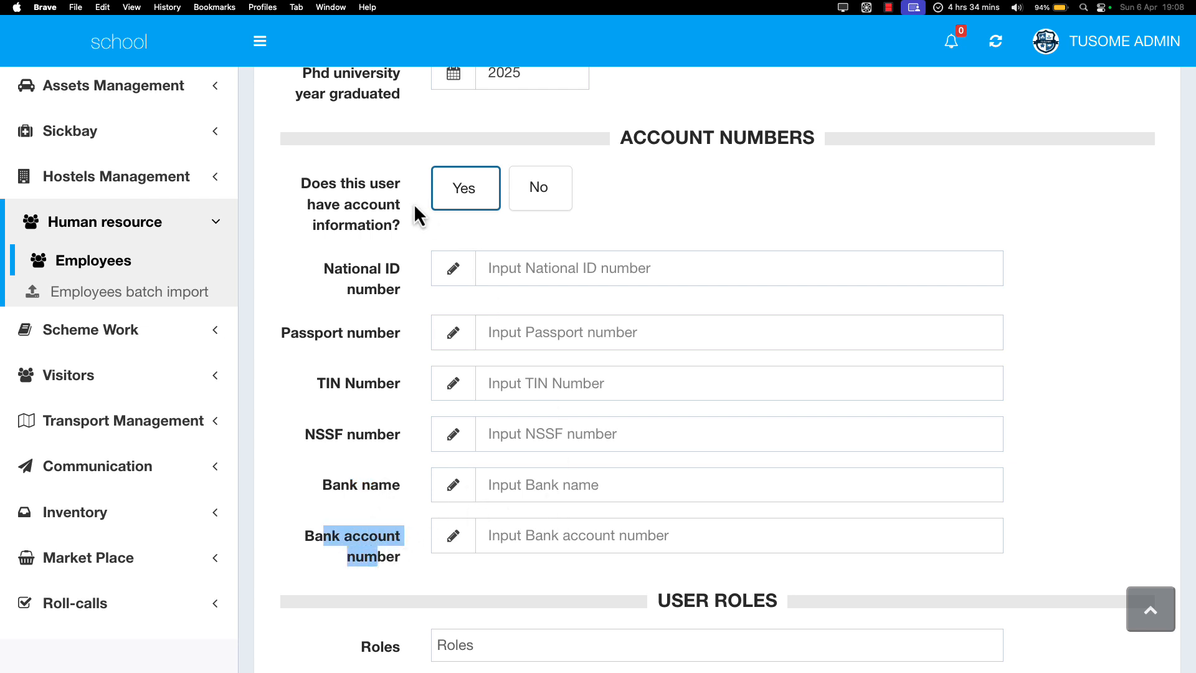
left_click_drag(355, 185, 493, 520)
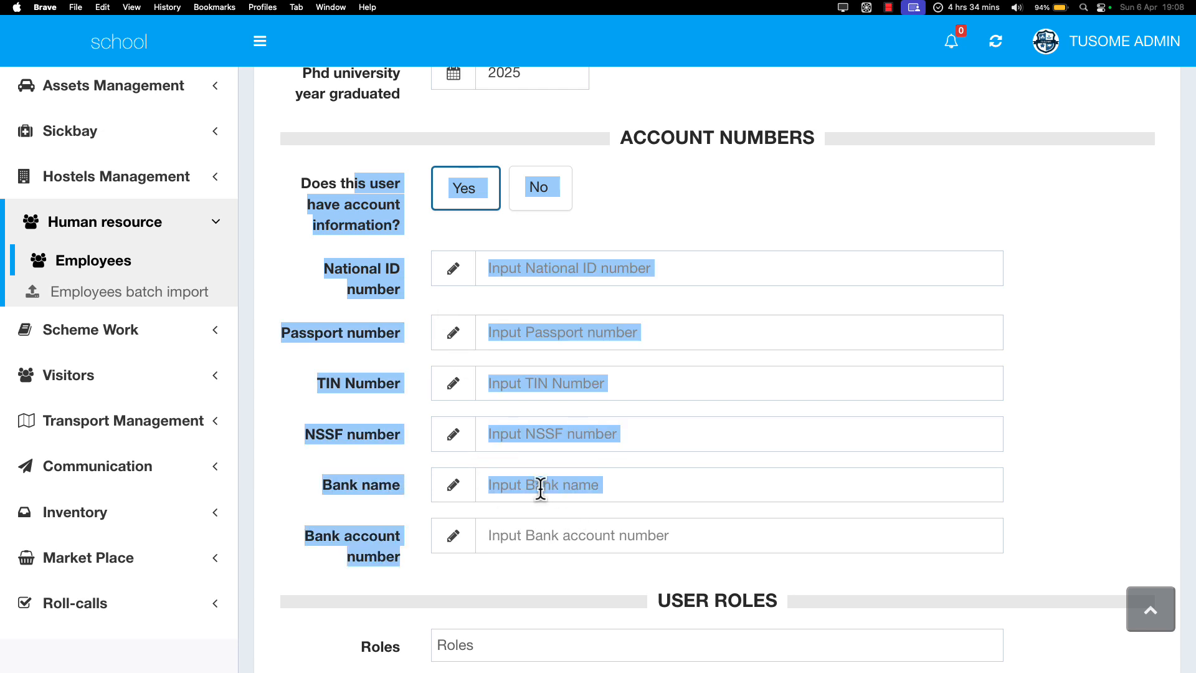
left_click(593, 227)
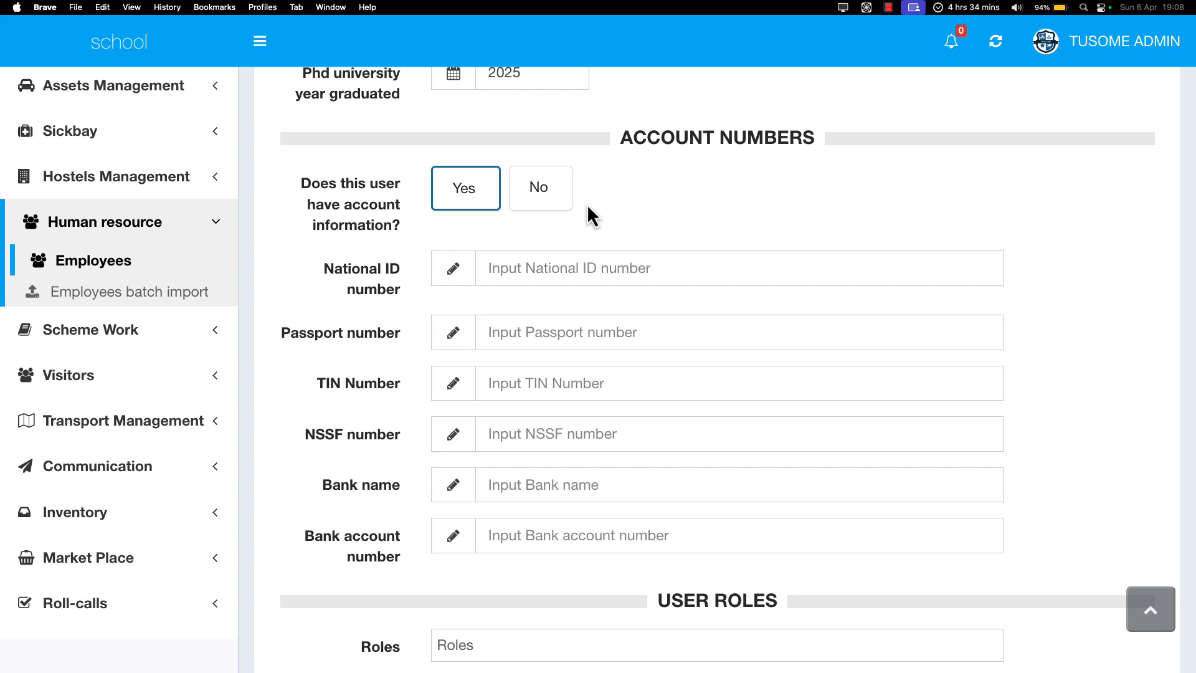
Answer No to whether this user has account information, and assign the Teacher role
left_click(567, 201)
scroll(596, 373, "down", 2)
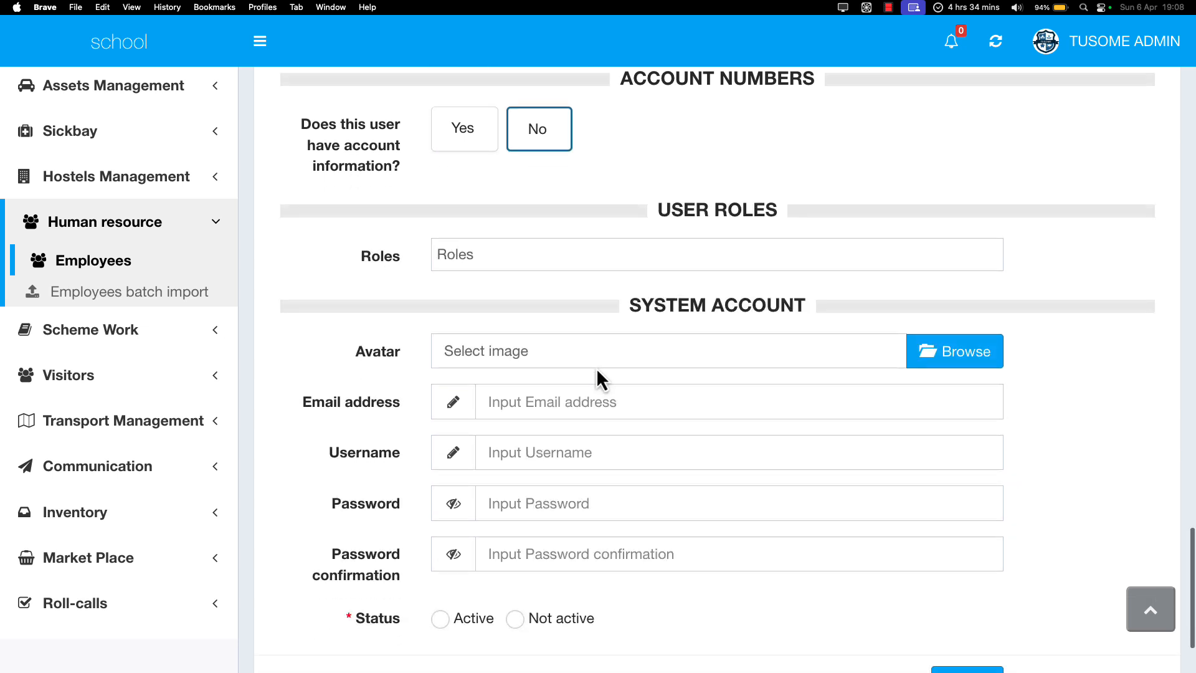
scroll(596, 379, "up", 1)
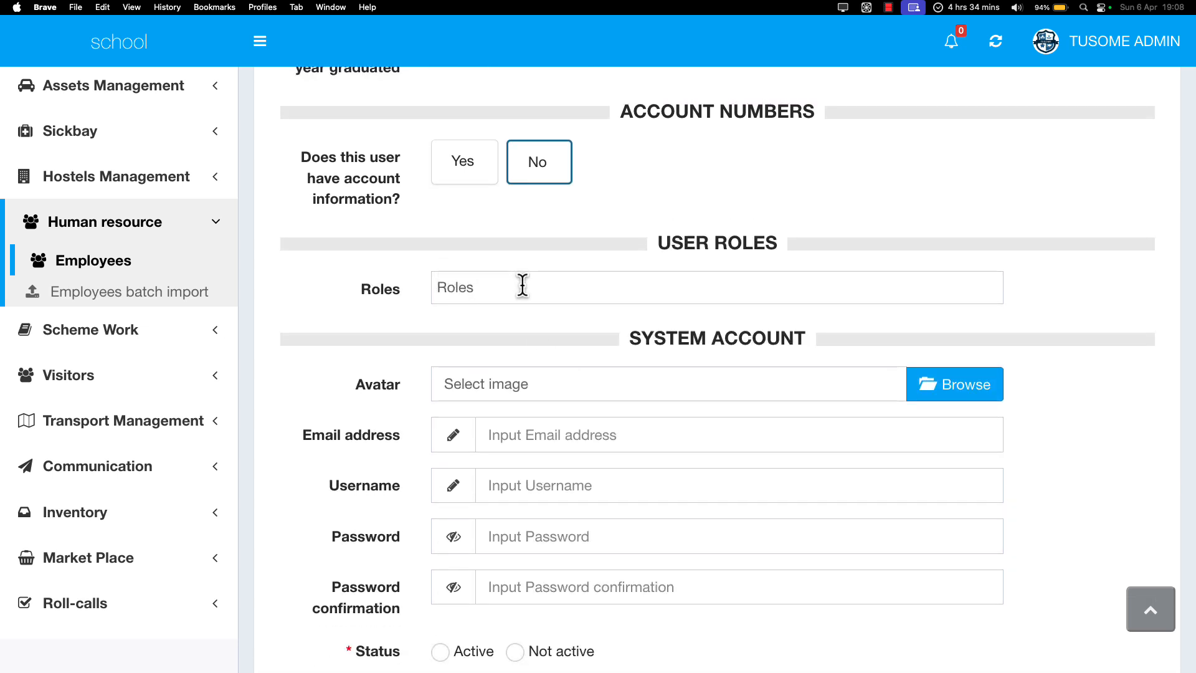
left_click(462, 294)
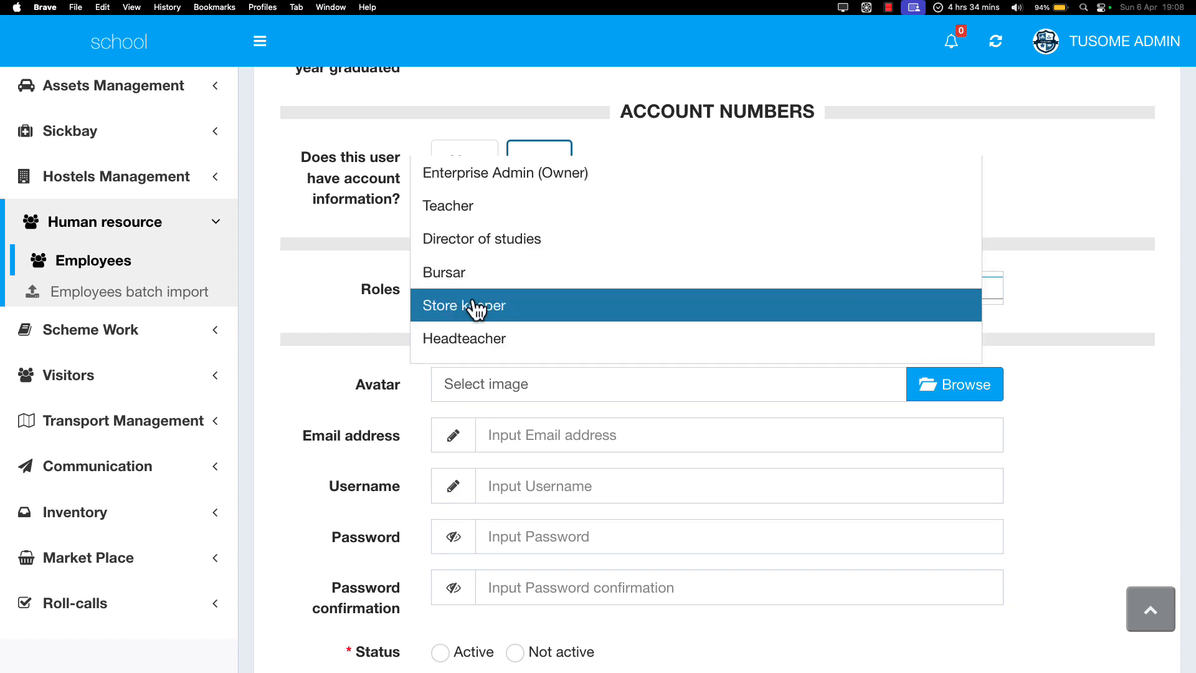
left_click(464, 211)
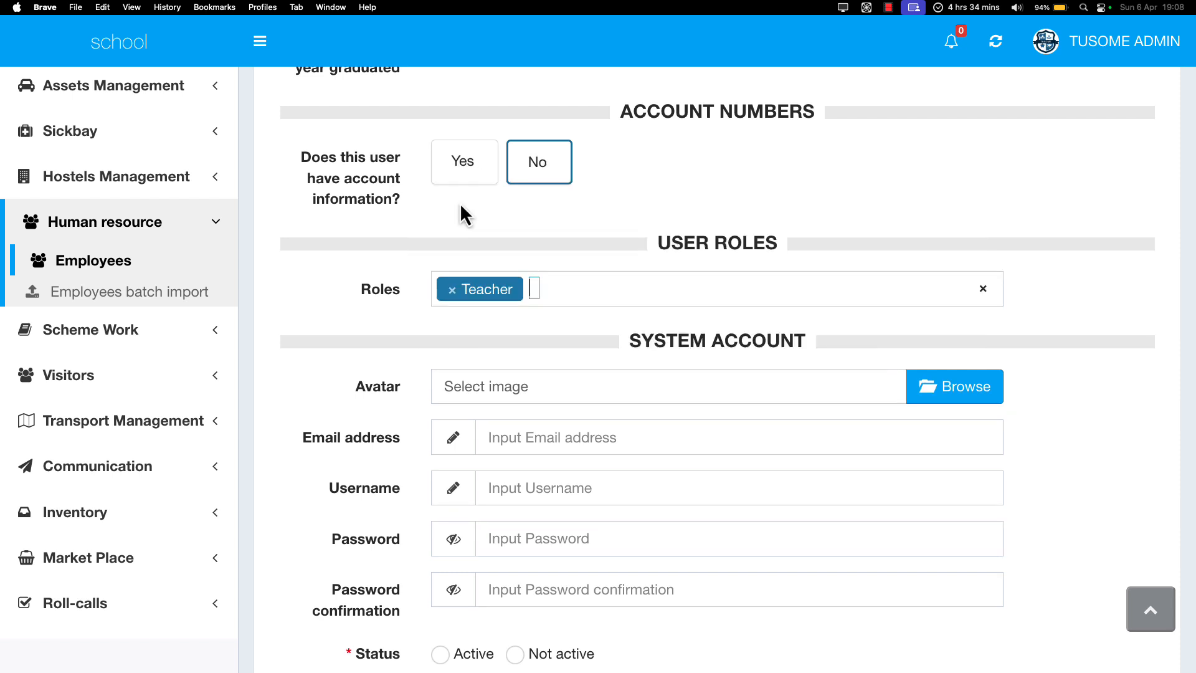
Add the Director of studies role to the employee and remove the Teacher role
left_click(553, 286)
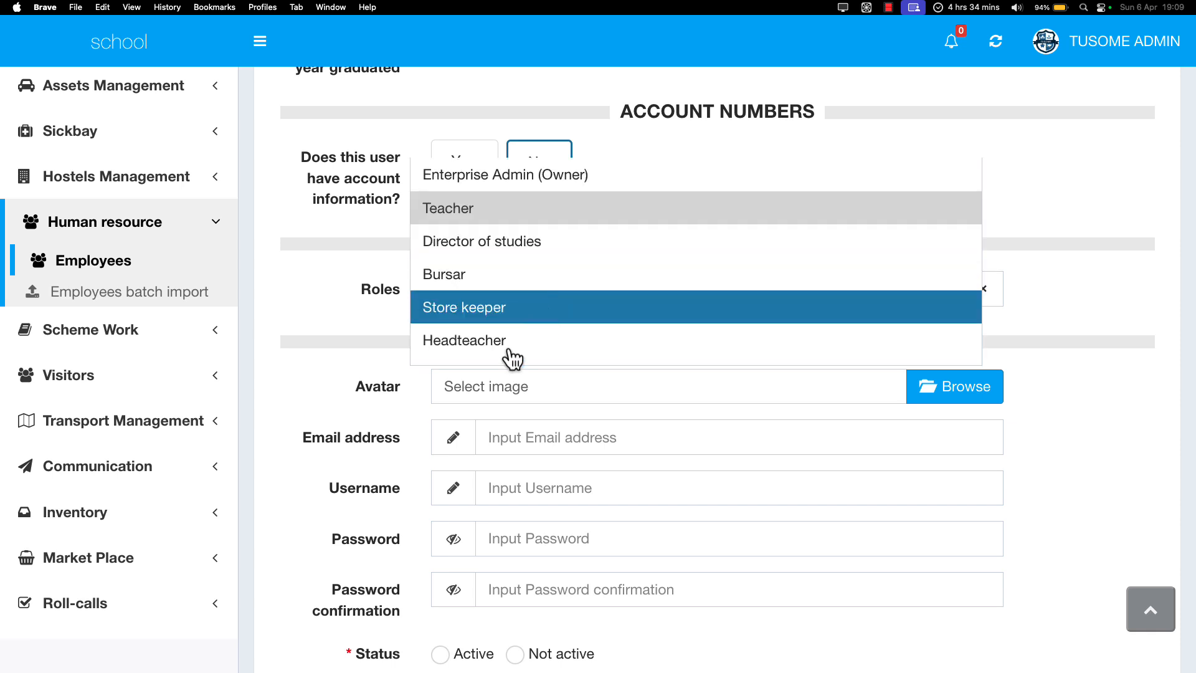
left_click(357, 324)
left_click(535, 295)
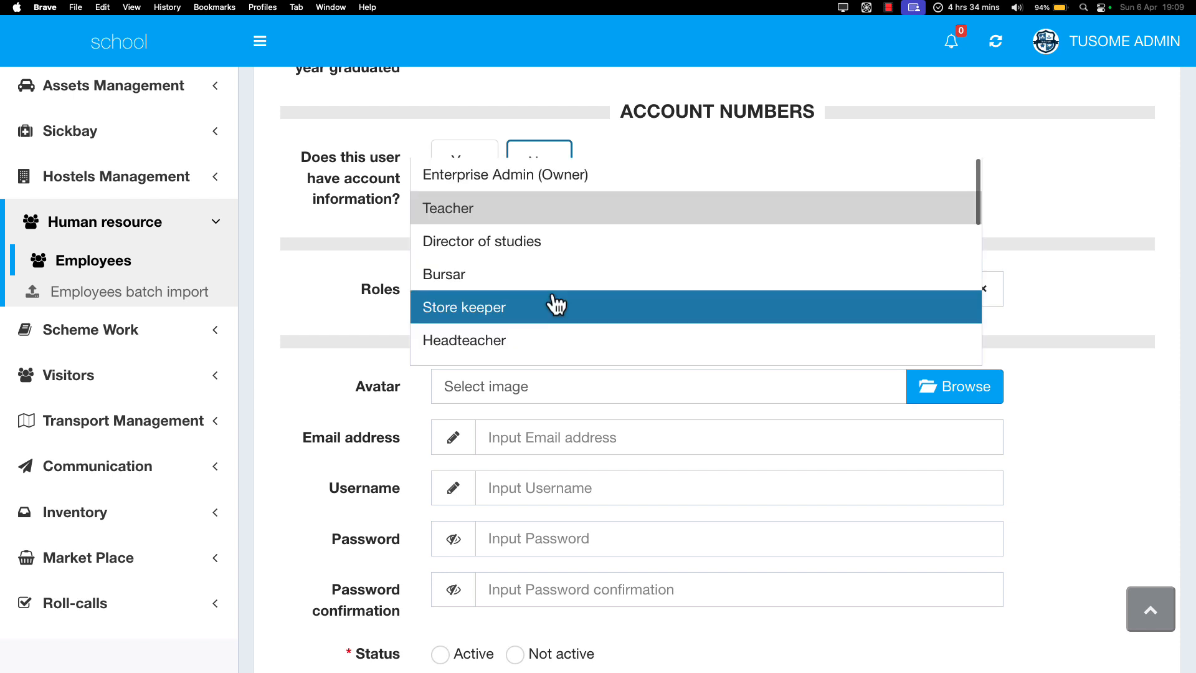
left_click(503, 243)
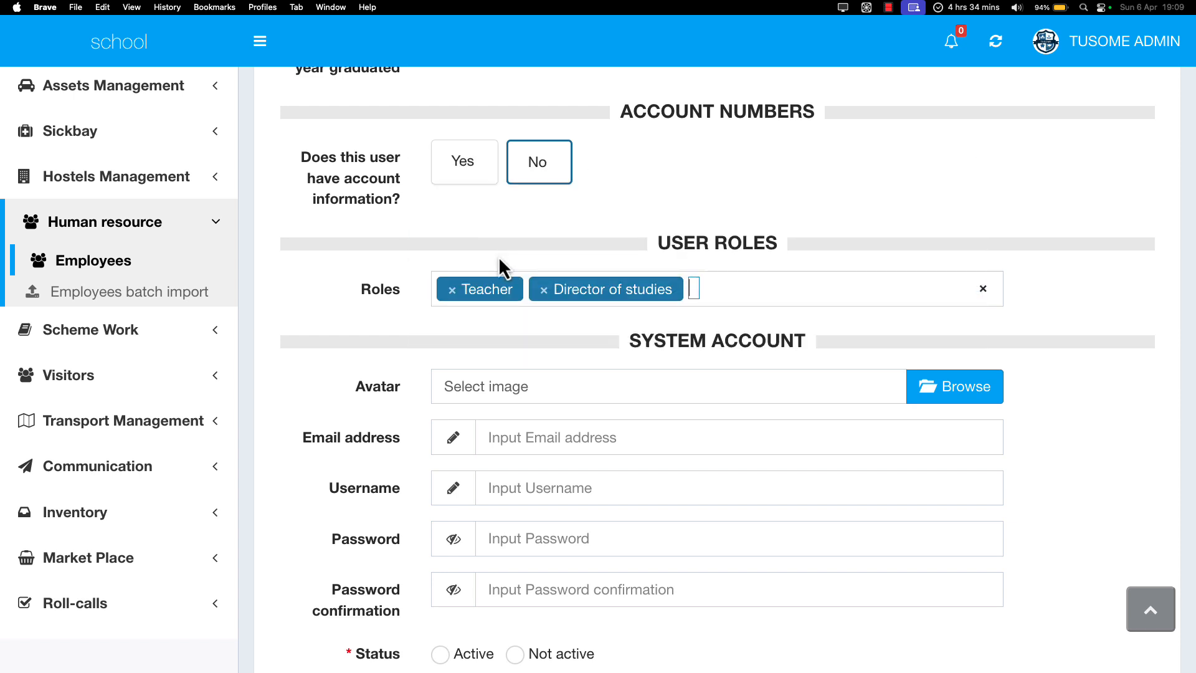
left_click(451, 292)
left_click(369, 303)
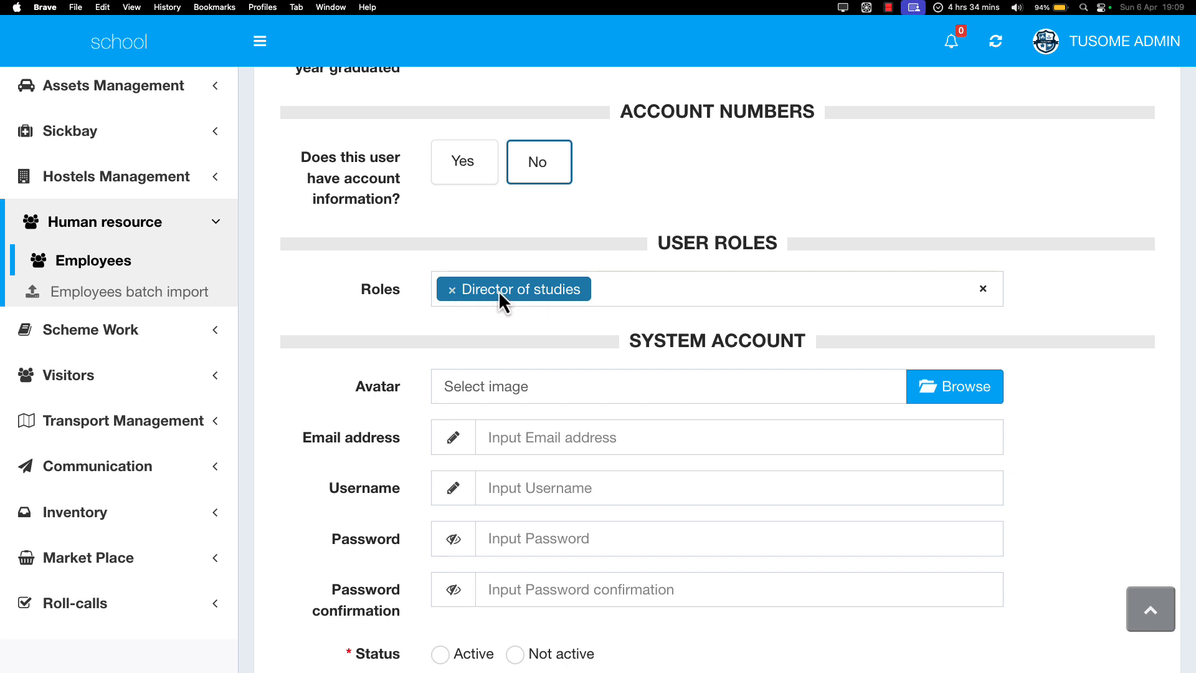
Add the Teacher and Bursar roles to the employee alongside Director of studies
left_click(637, 282)
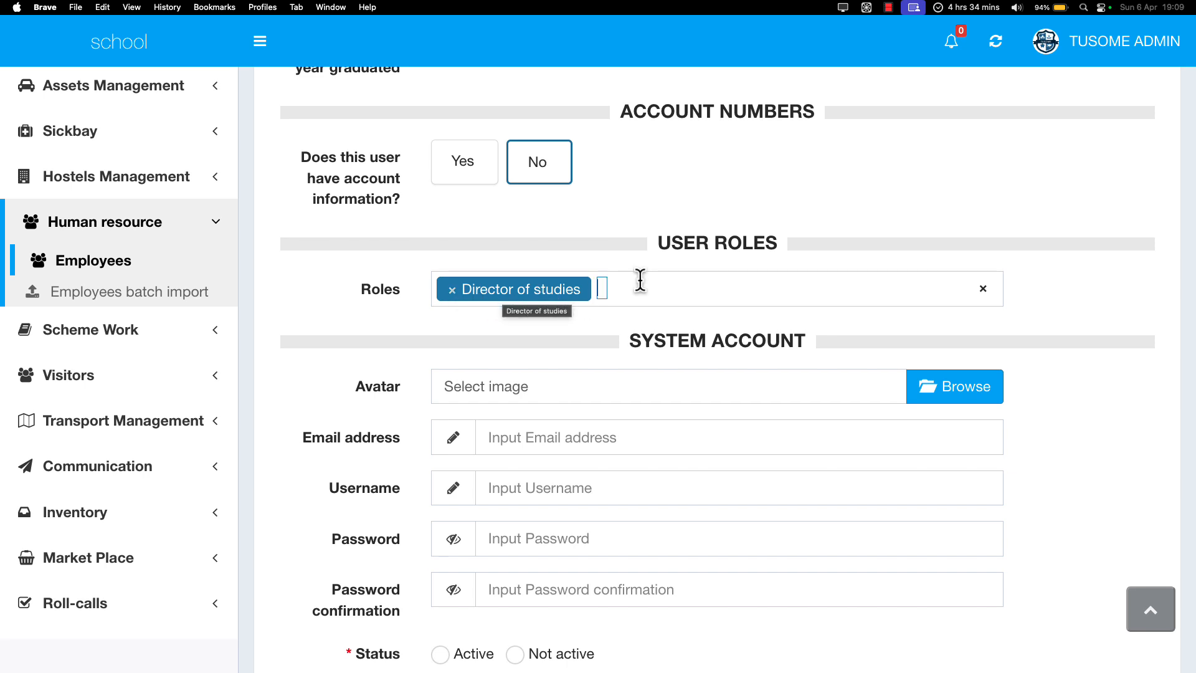
left_click(457, 215)
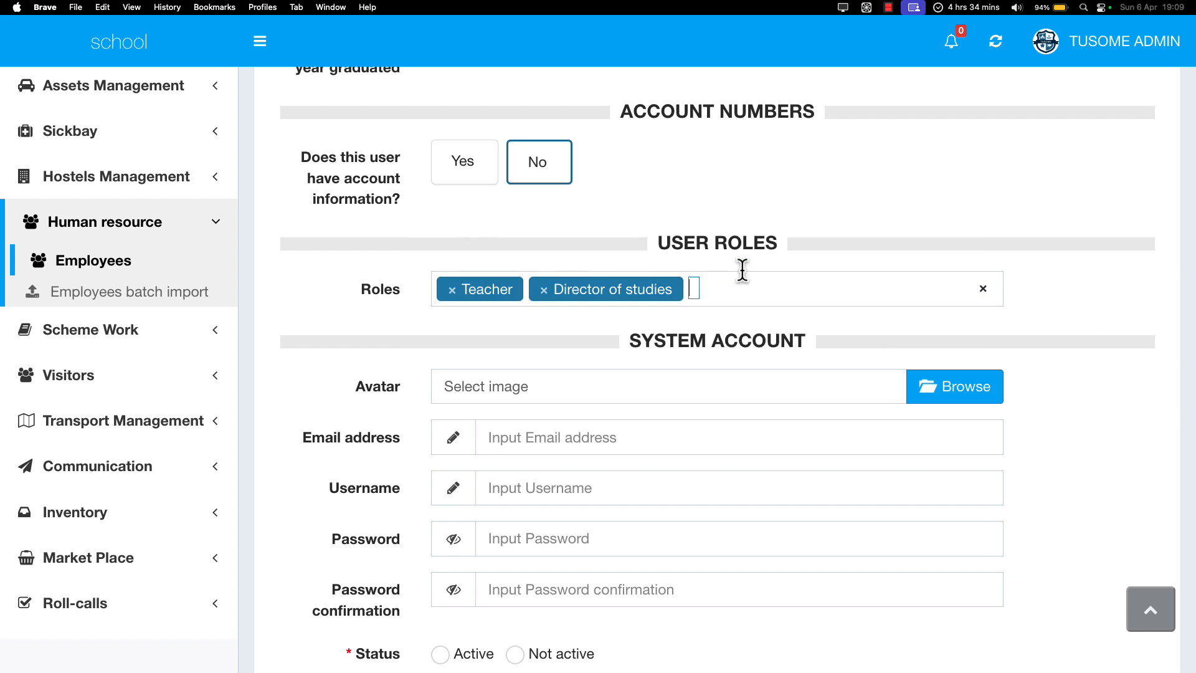
left_click(741, 292)
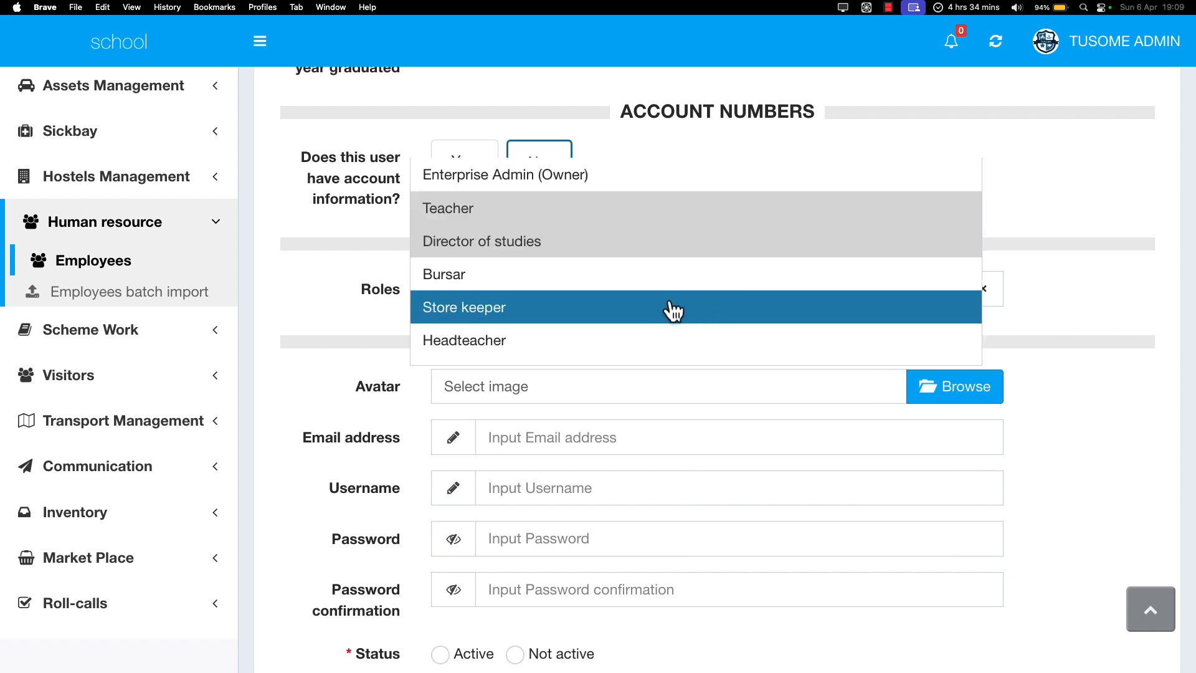
left_click(546, 279)
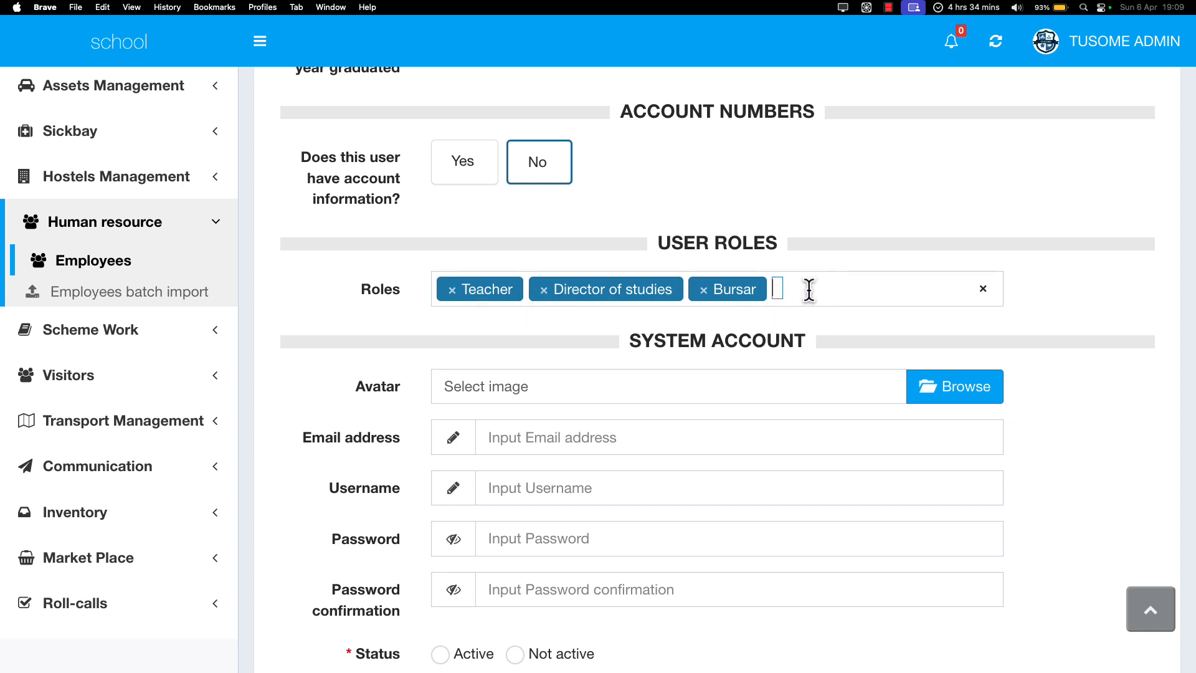
Remove the Bursar role, look through the available roles and assign Store keeper to the employee
left_click(809, 301)
left_click(342, 321)
left_click(702, 292)
left_click(298, 335)
left_click(754, 286)
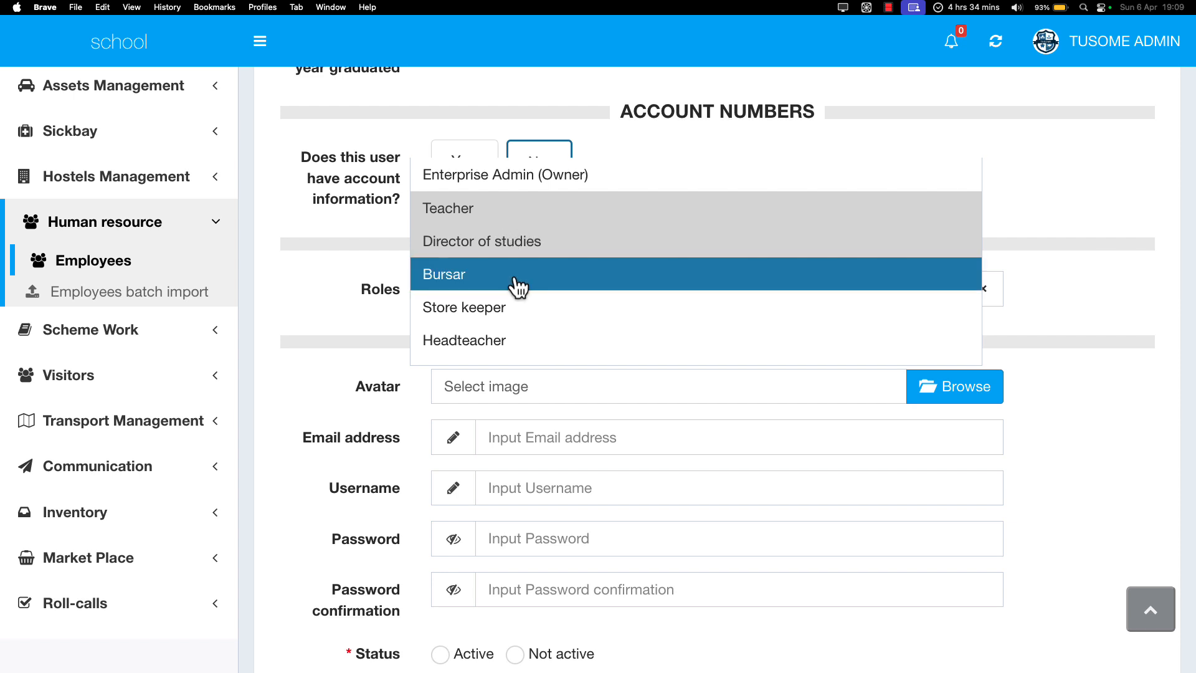
scroll(517, 288, "down", 4)
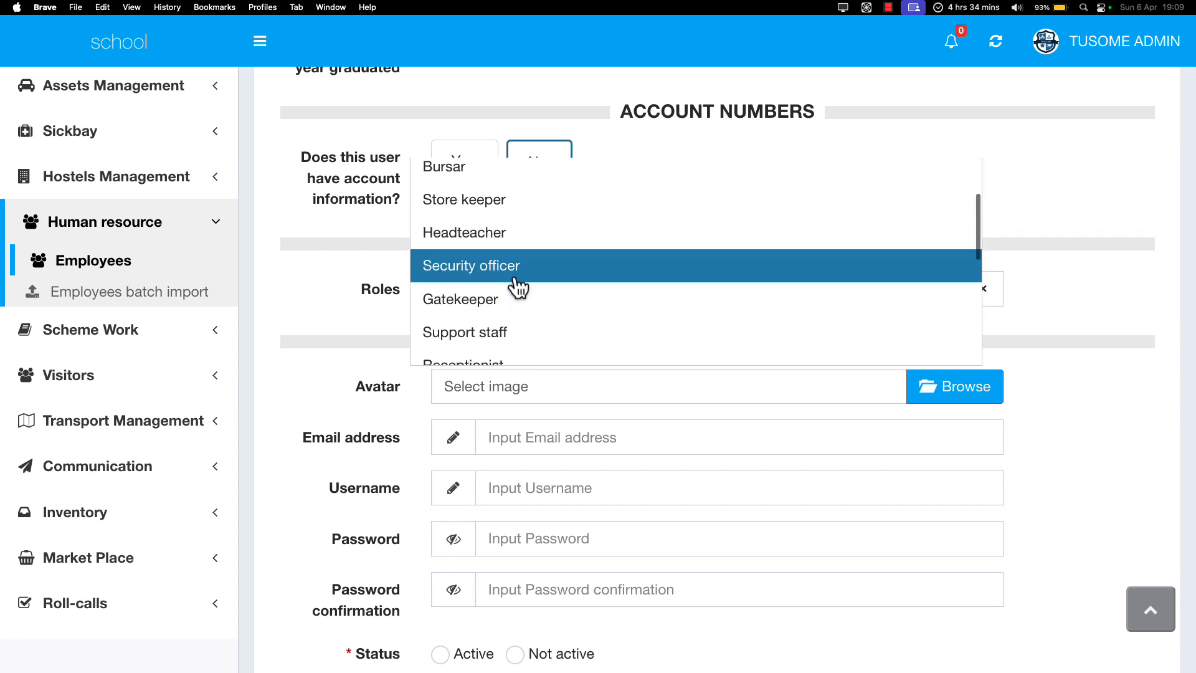
scroll(517, 288, "down", 6)
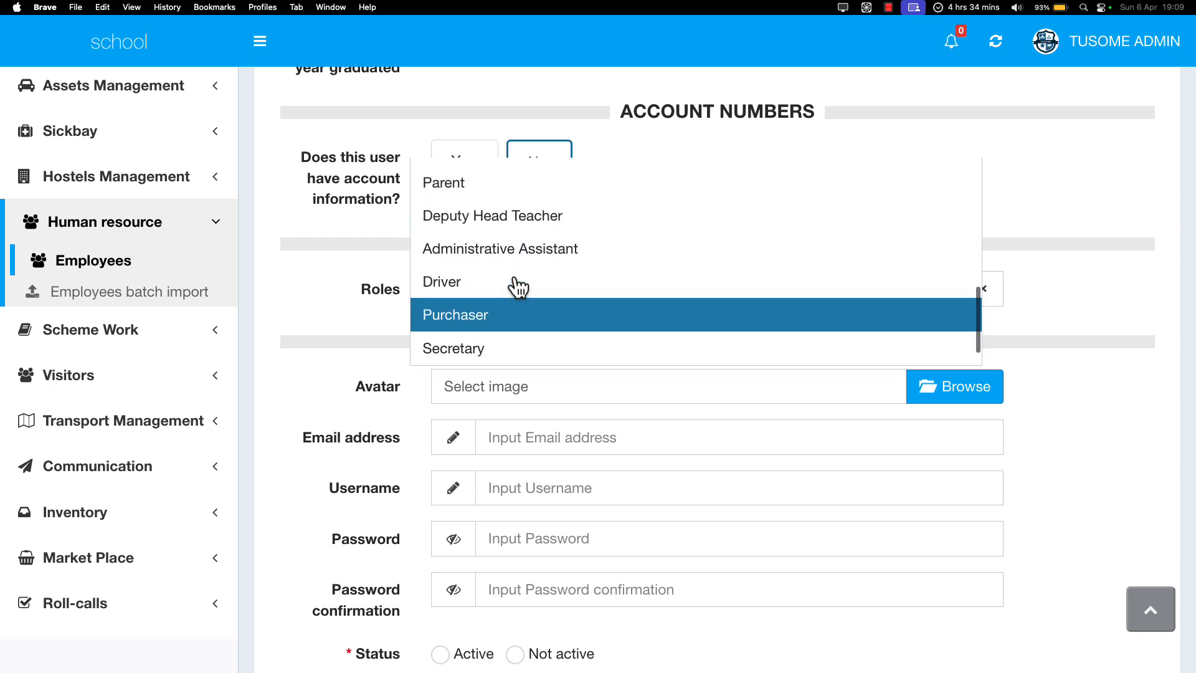
scroll(517, 288, "up", 10)
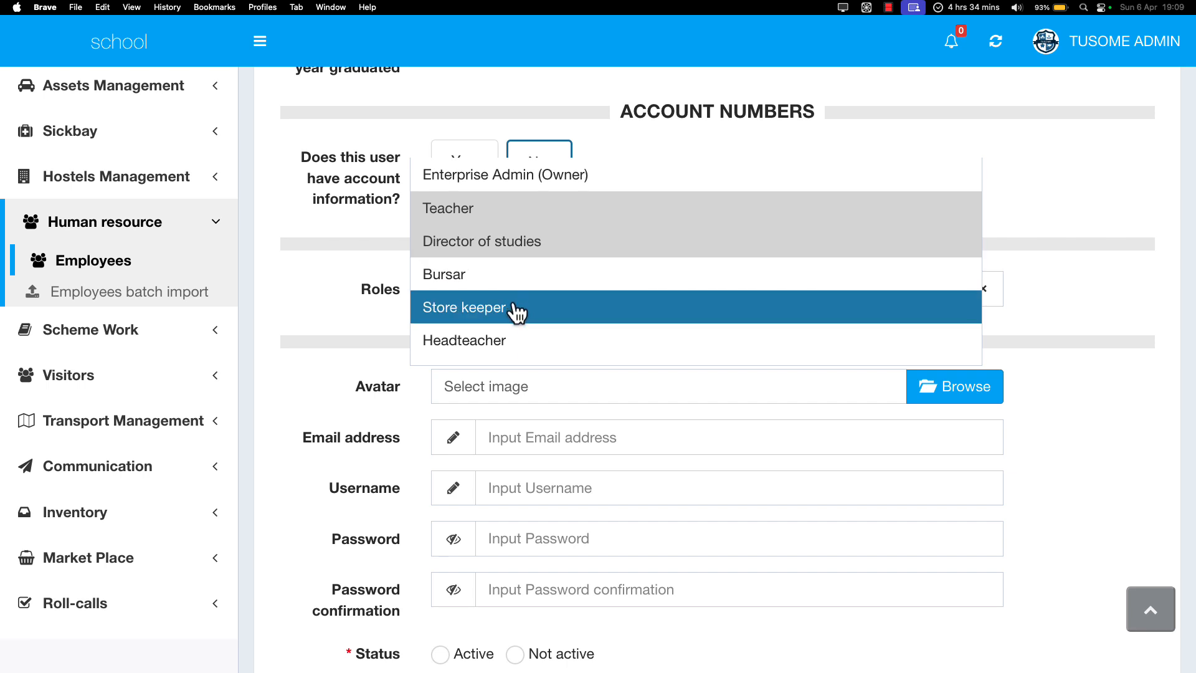
left_click(515, 309)
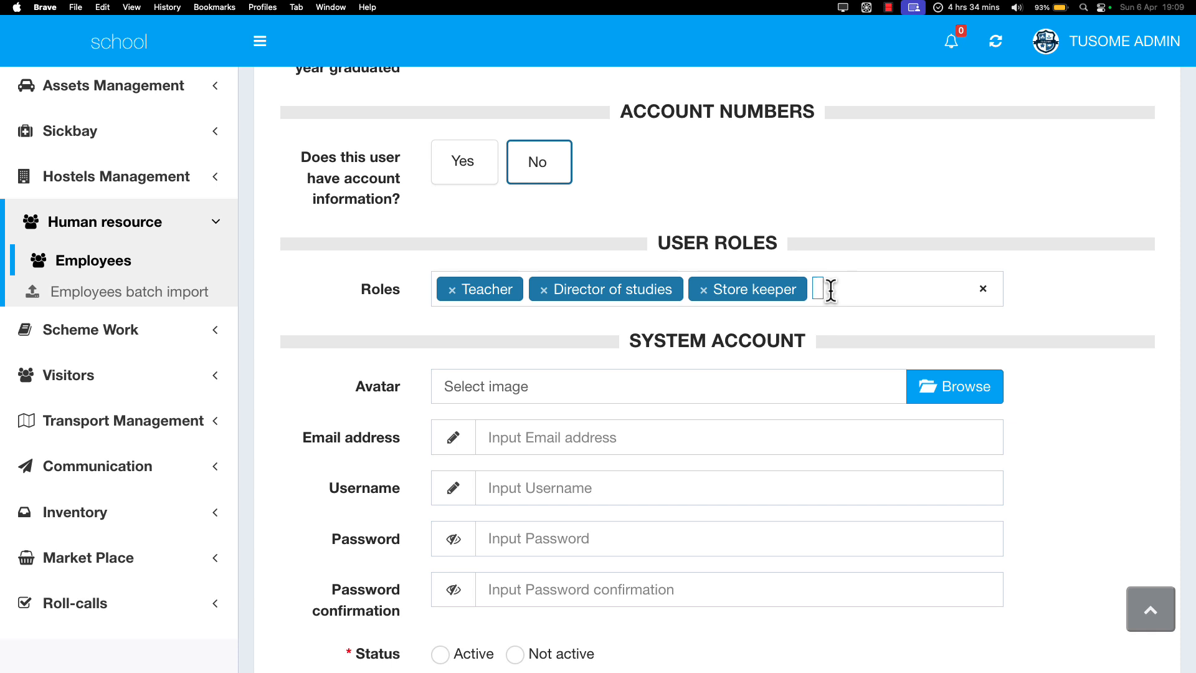
Review the SYSTEM ACCOUNT fields of the staff form, from avatar to status
scroll(830, 290, "down", 2)
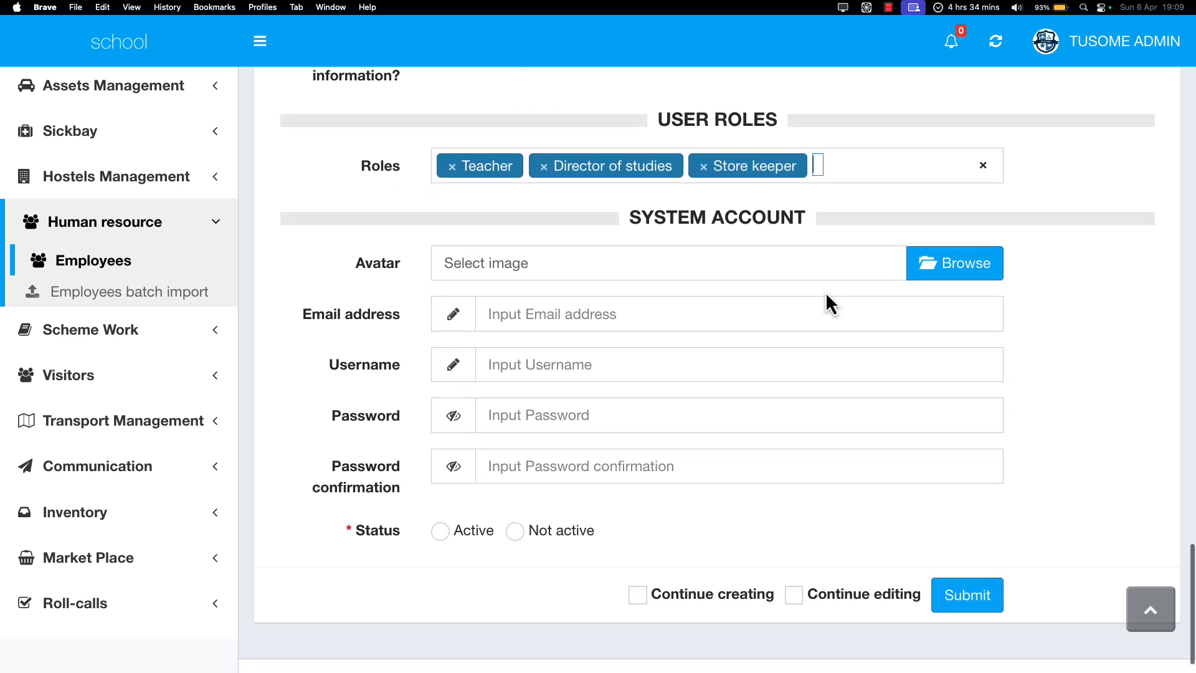
triple_click(742, 243)
left_click(679, 239)
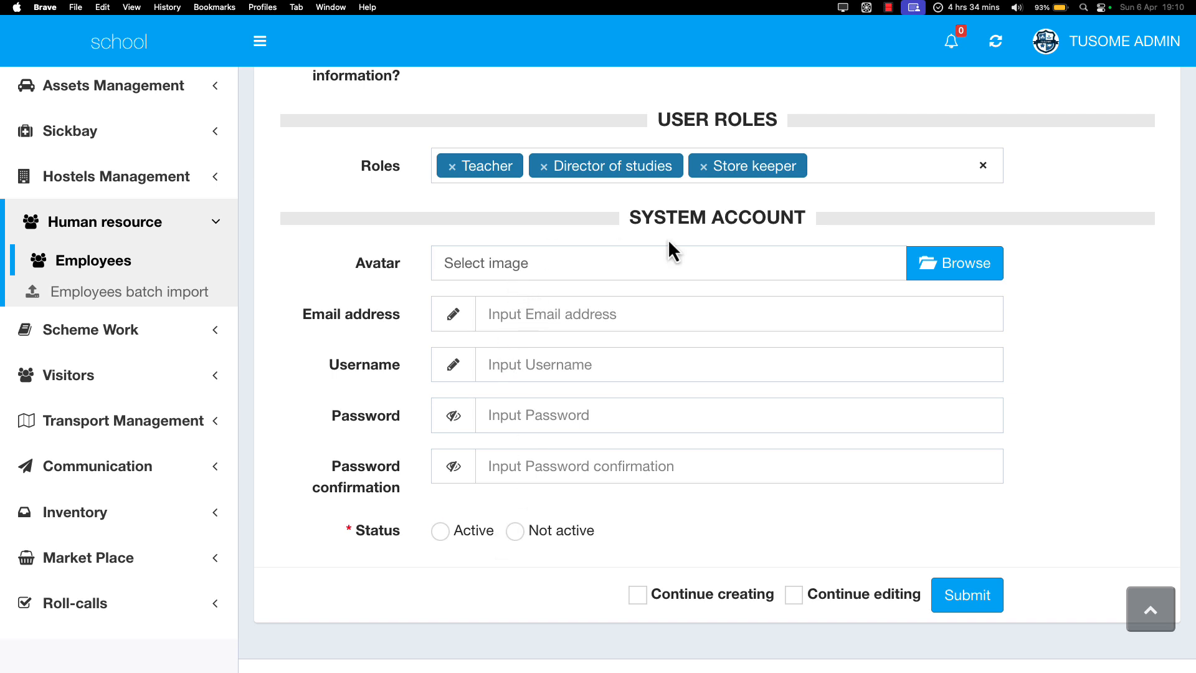
key("super+f")
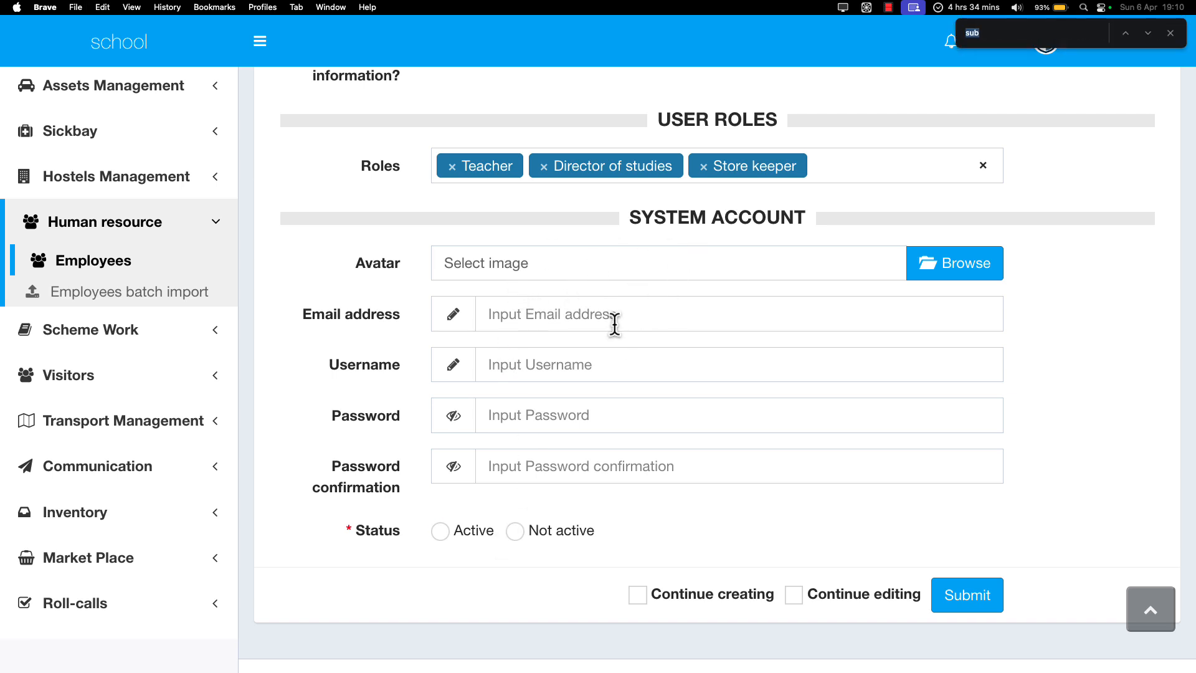
type("sub")
left_click(367, 367)
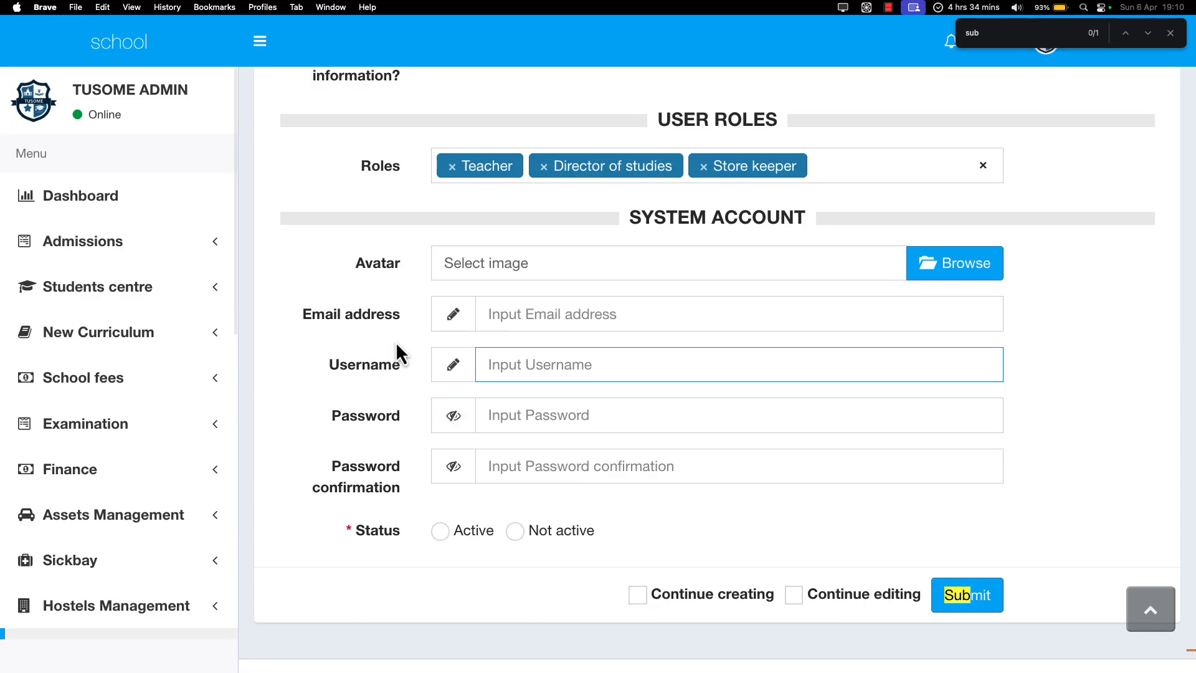
left_click(525, 316)
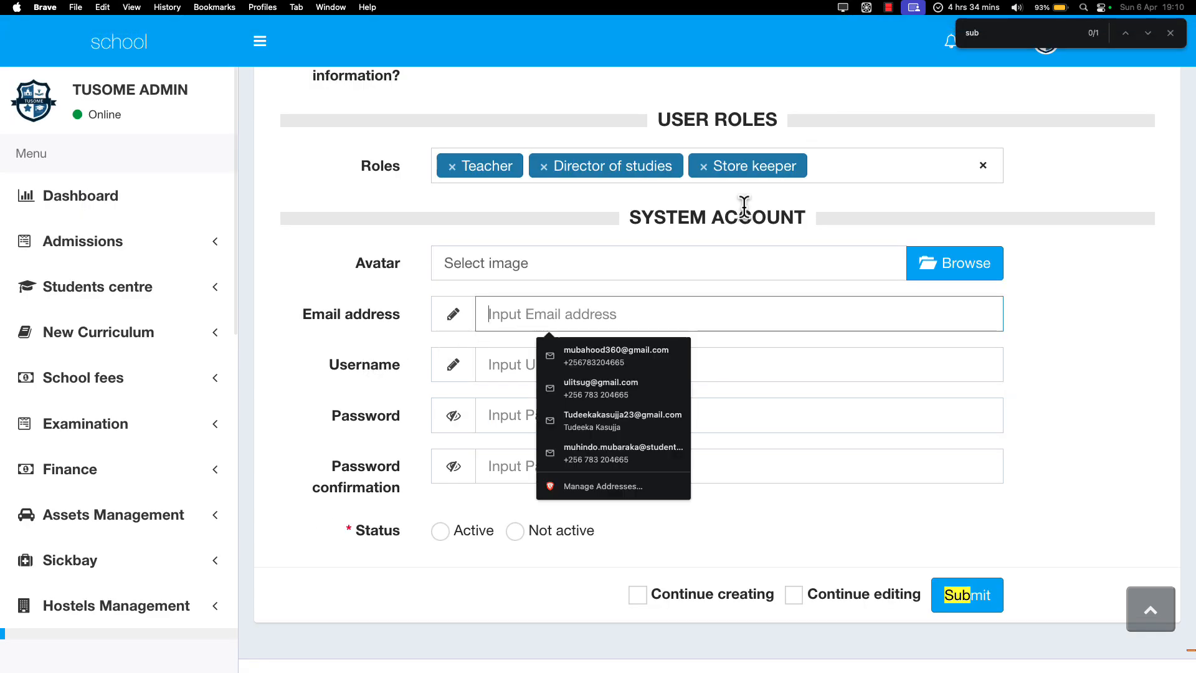
Fill the whole staff form with dummy data using the form-filler browser extension, and select Male as the gender
key("super+shift+f")
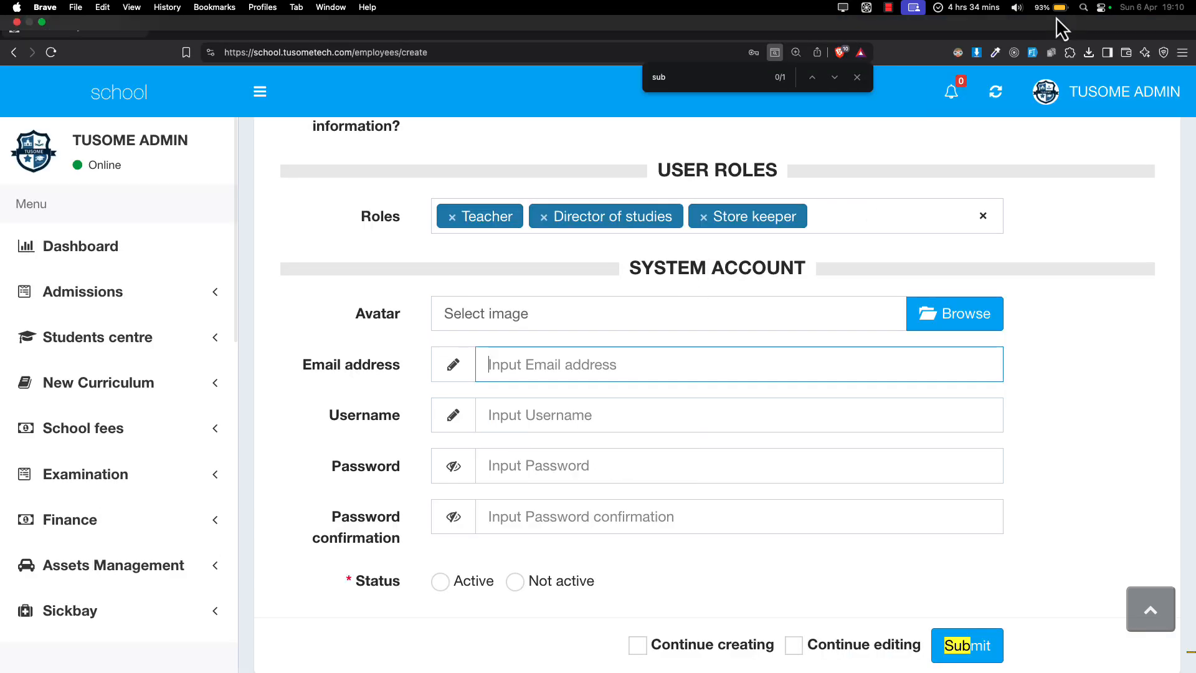
left_click(1033, 52)
scroll(723, 406, "down", 1)
scroll(722, 406, "up", 20)
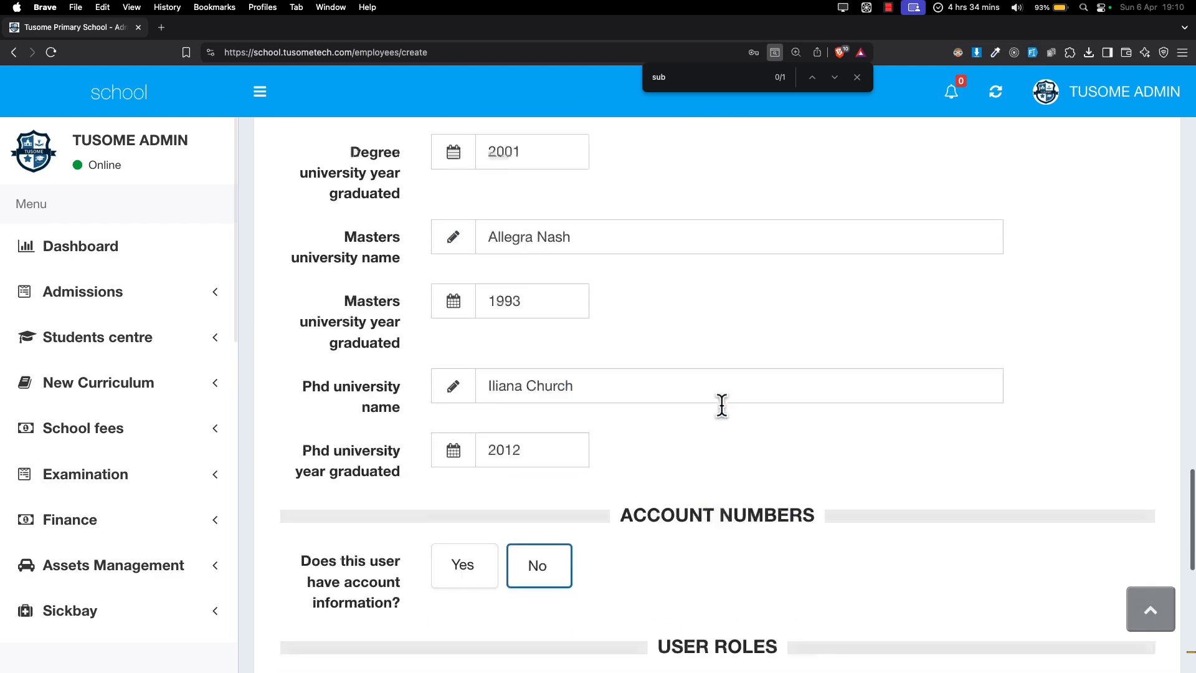
scroll(722, 406, "up", 20)
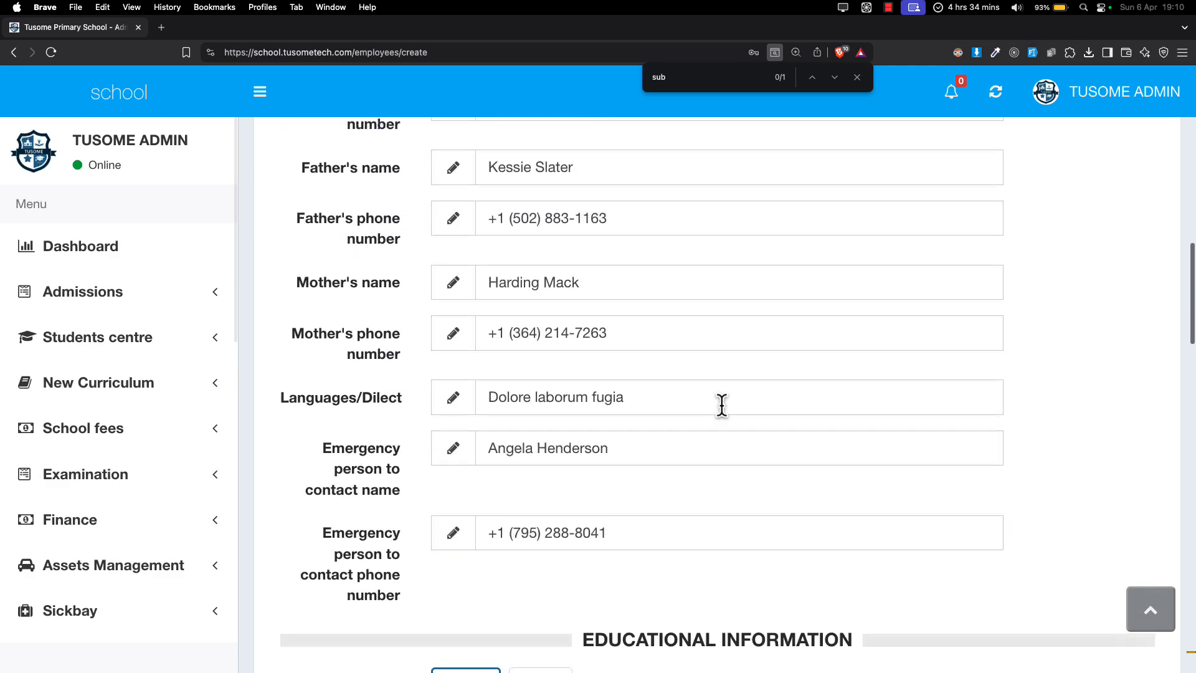
scroll(723, 406, "down", 15)
scroll(722, 406, "up", 15)
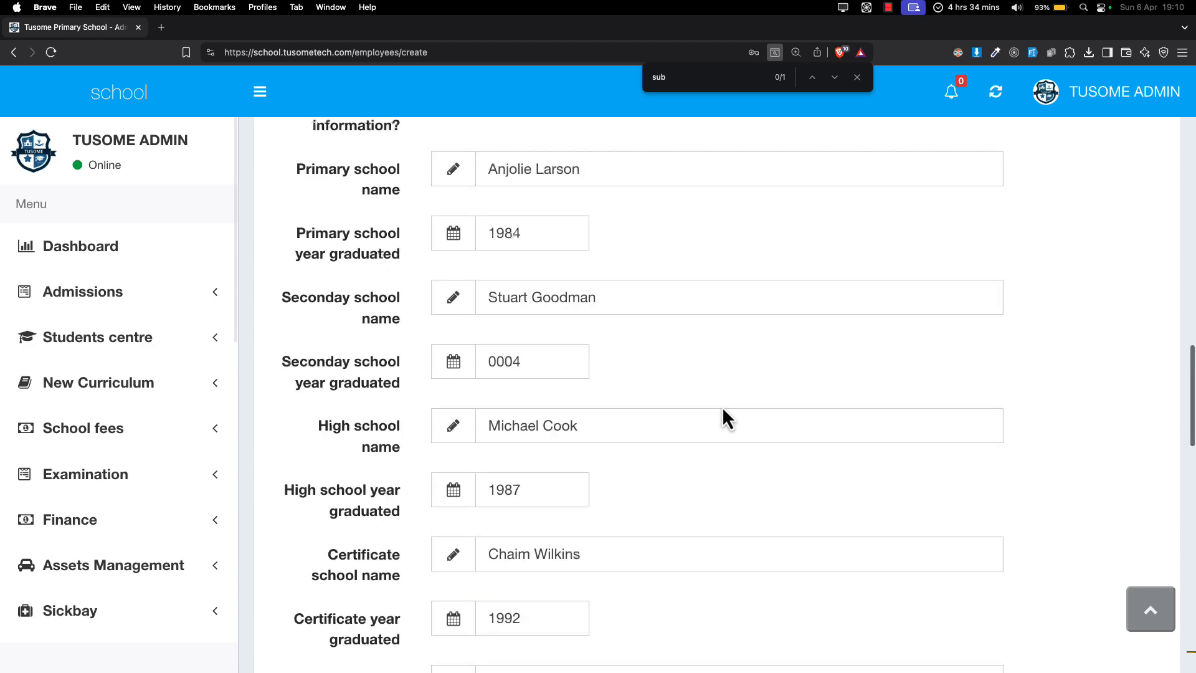
scroll(482, 499, "down", 1)
left_click(478, 439)
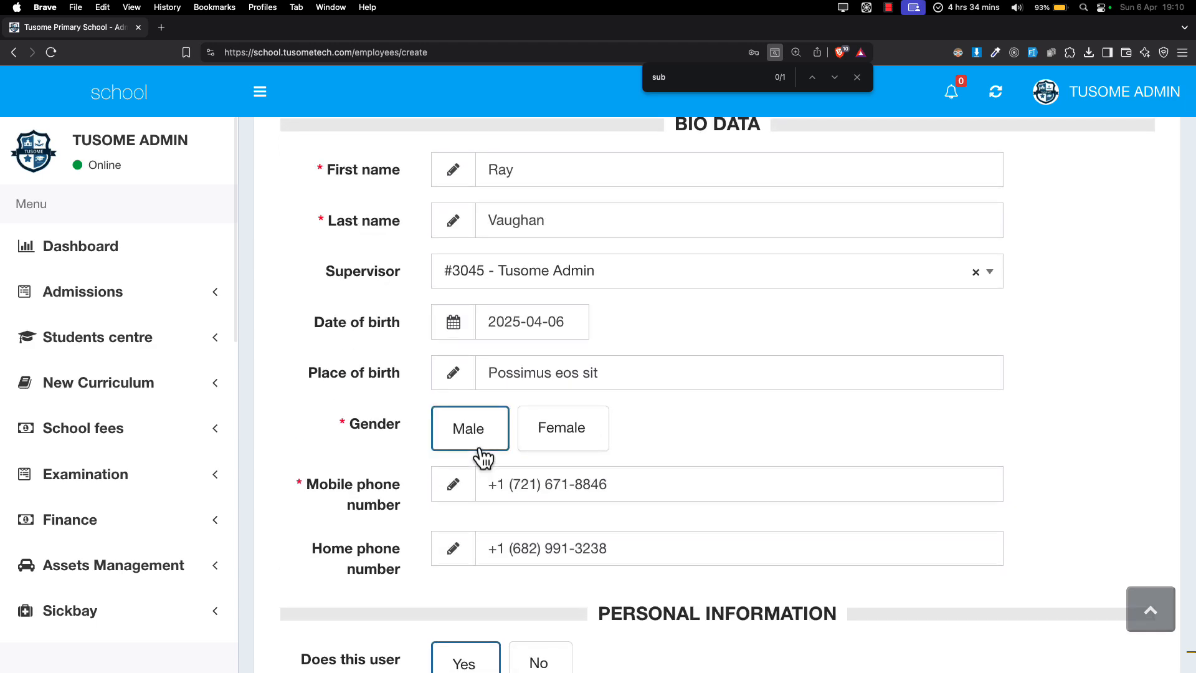
Replace the system account password and its confirmation with a new matching password
scroll(663, 478, "down", 15)
scroll(663, 479, "down", 10)
scroll(662, 478, "up", 1)
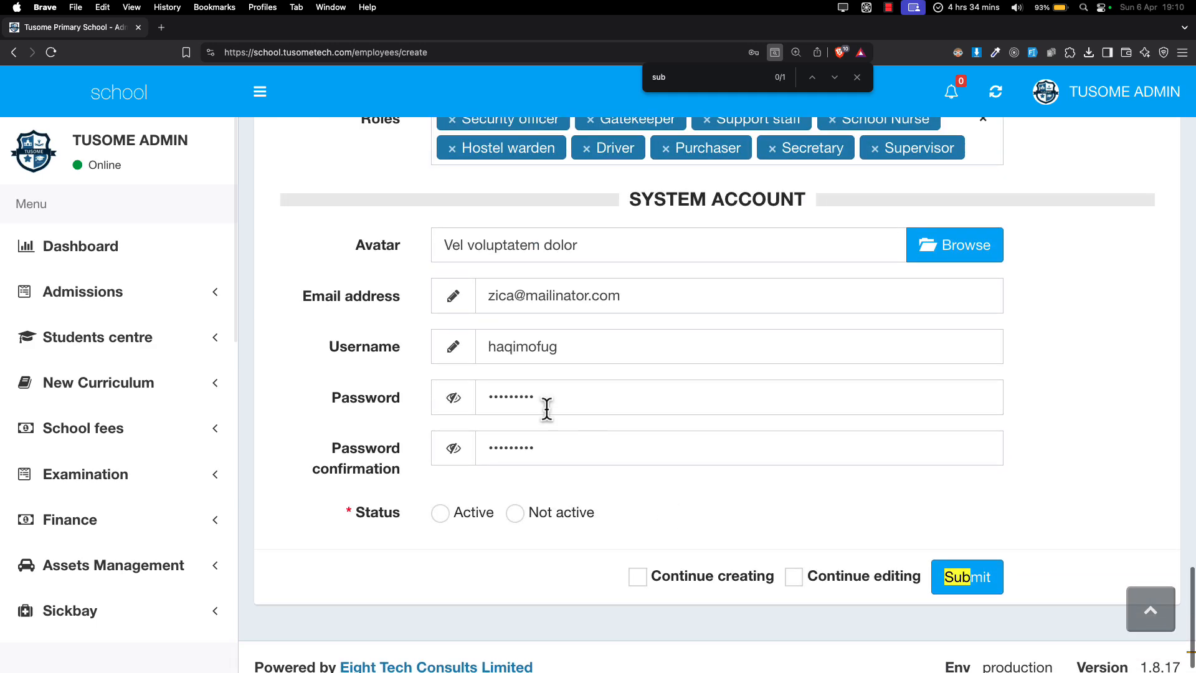
double_click(505, 397)
type("•••")
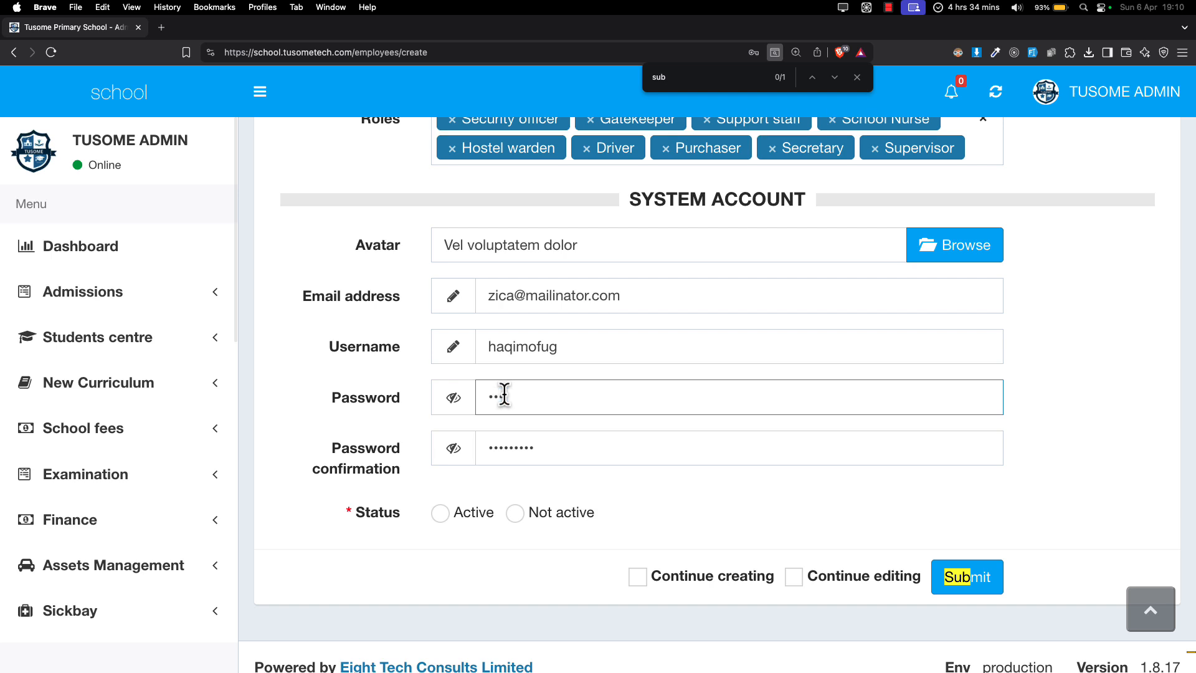
key("Tab")
type("••••")
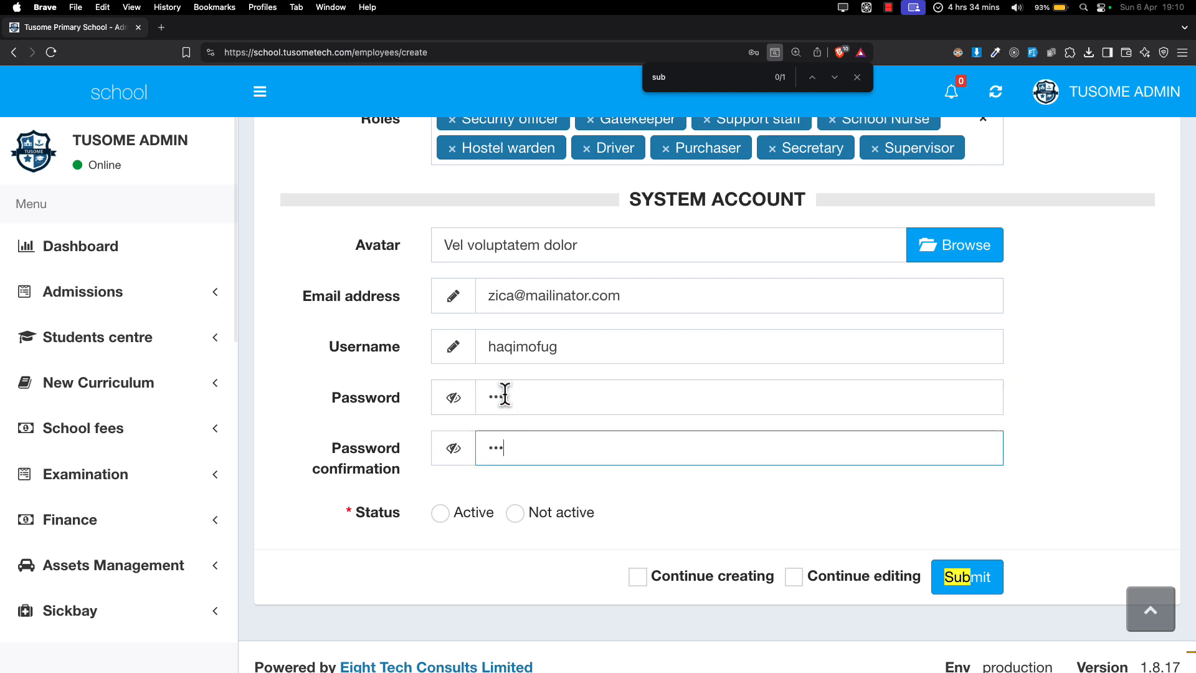
Set the employee's status to Active, after trying Not active, and submit the new staff record
left_click(456, 522)
left_click(516, 515)
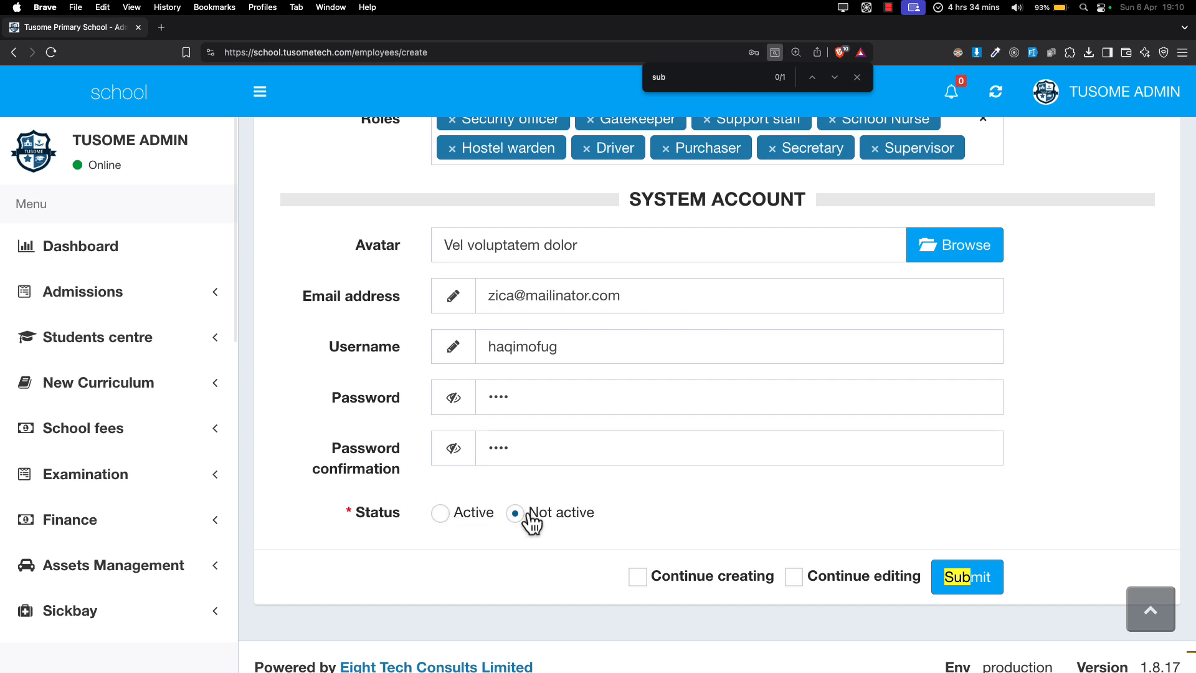
left_click(461, 518)
left_click(991, 578)
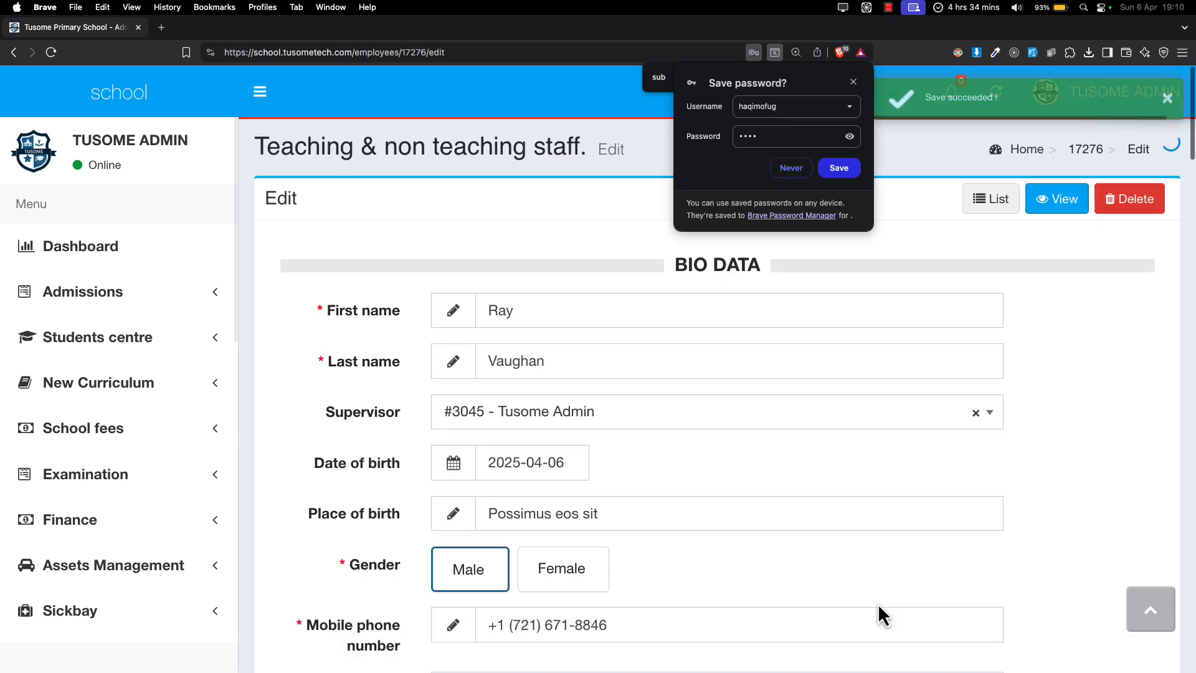
Check the new employee's entry in the staff list and open it for editing
left_click(1010, 209)
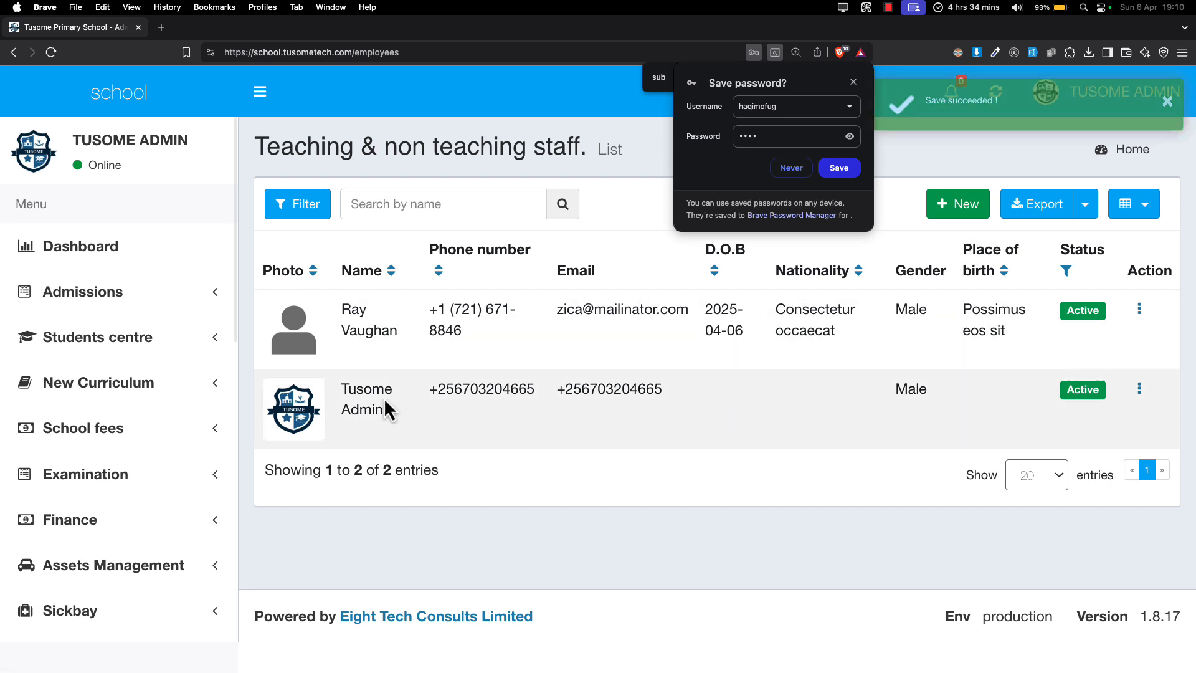
left_click_drag(368, 300, 1057, 309)
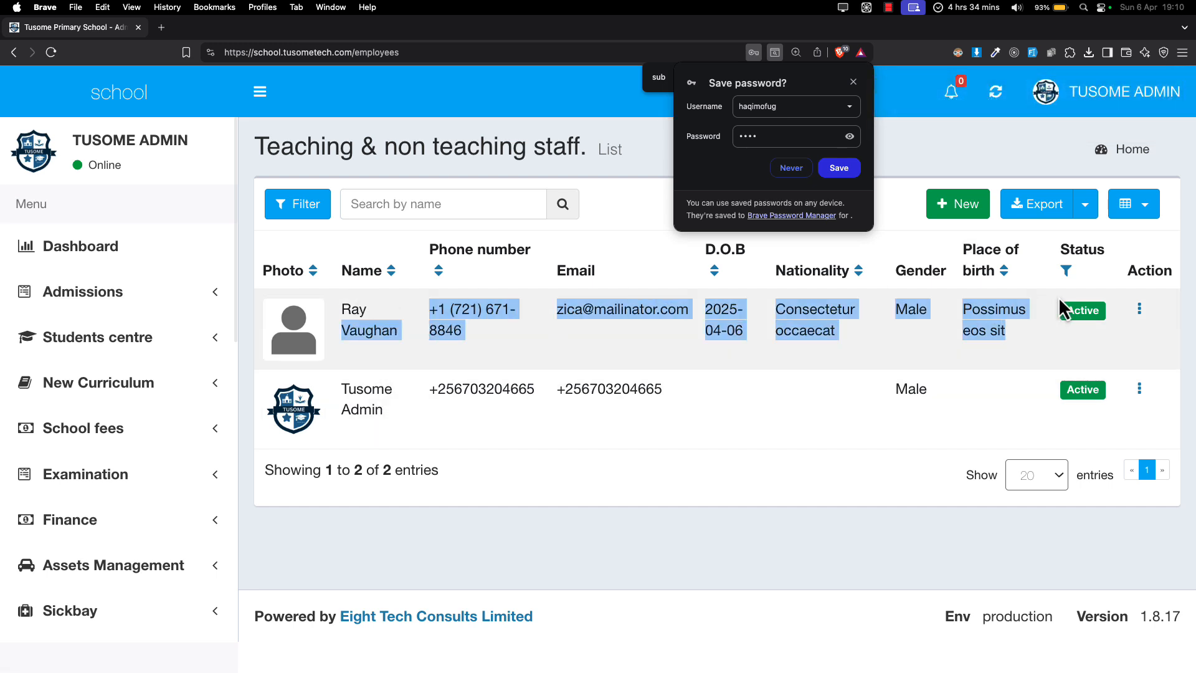
left_click(1140, 316)
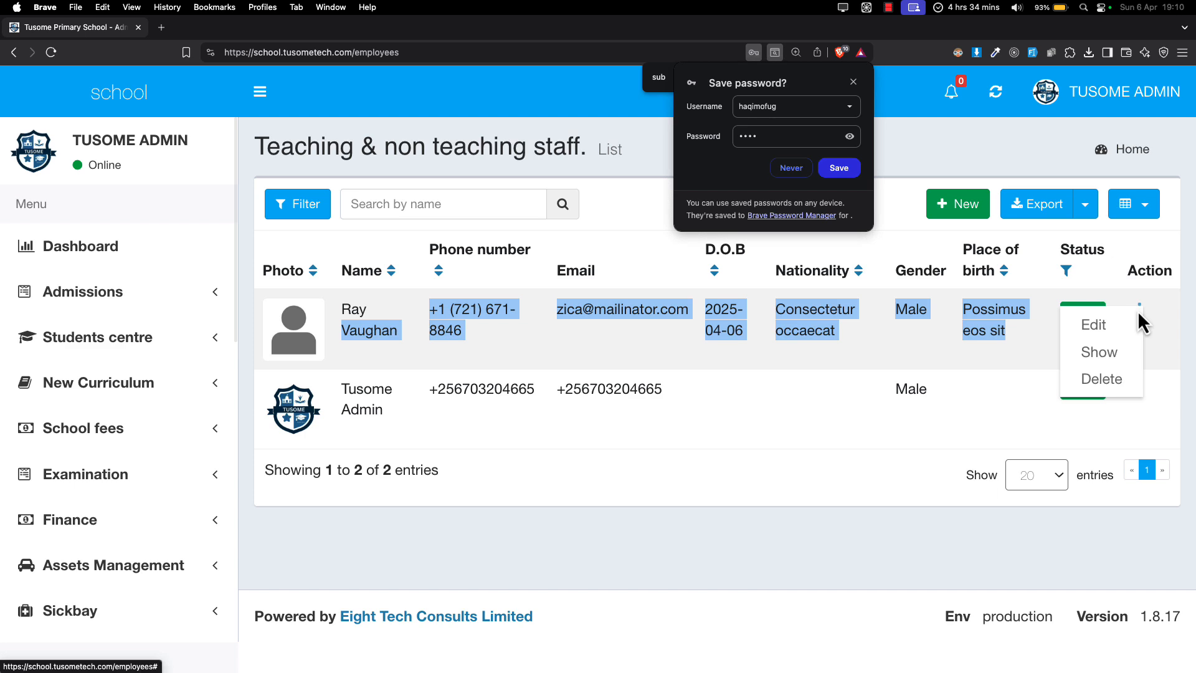
left_click(1126, 321)
Change the employee's status to Not active in the system account section of the edit form
scroll(882, 458, "down", 20)
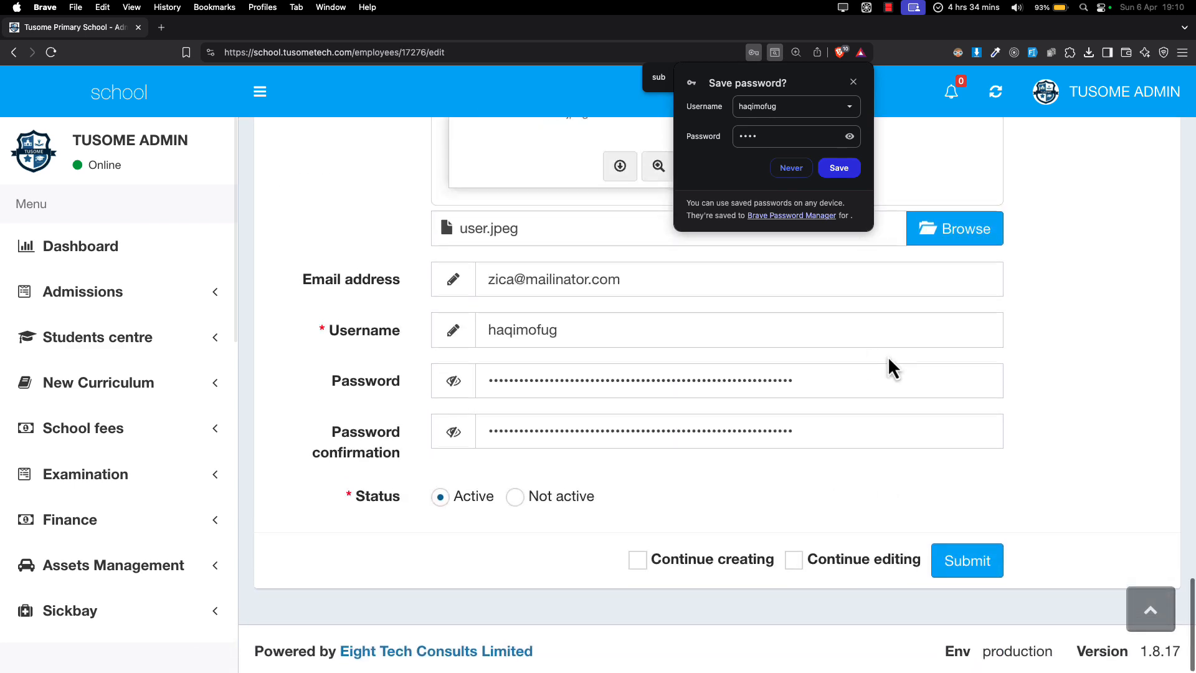
scroll(889, 366, "up", 3)
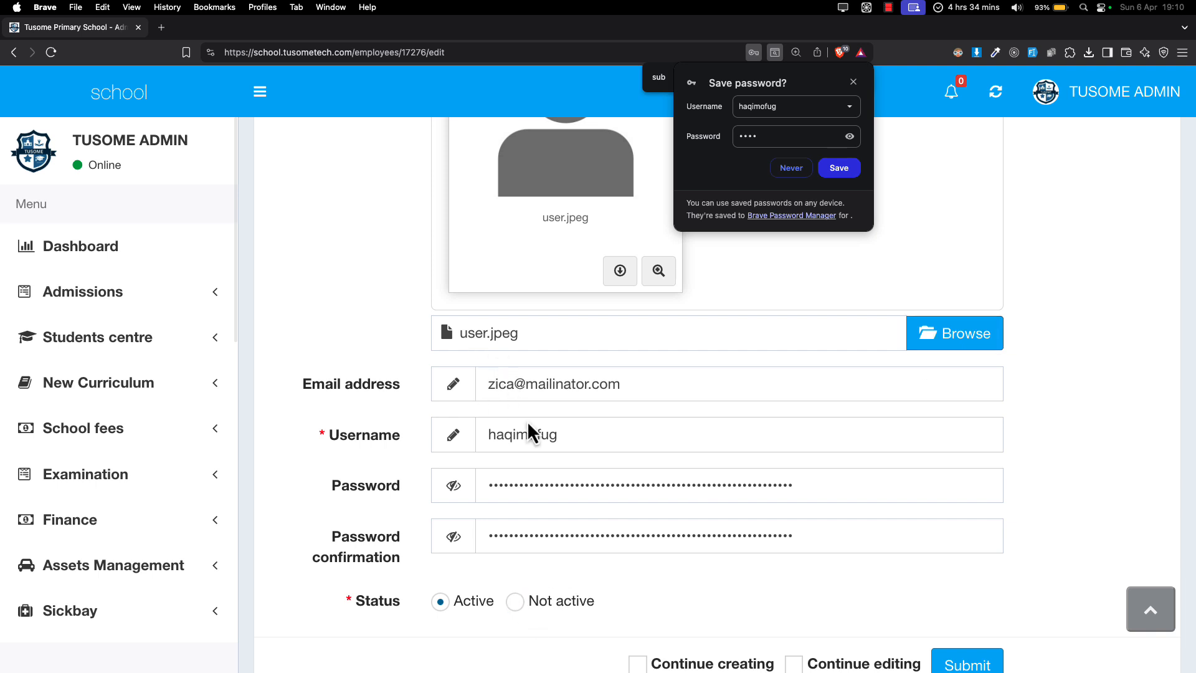
left_click(533, 612)
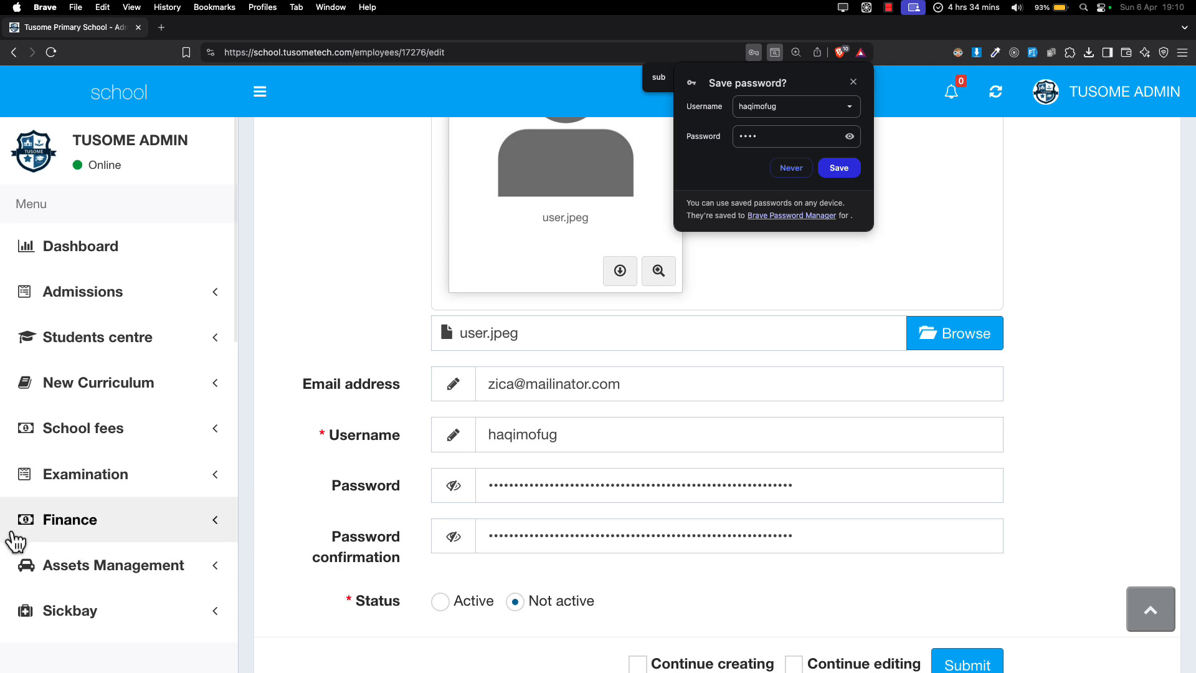
Expand the System admin section of the navigation to view its entries, including All Employees
scroll(13, 536, "down", 8)
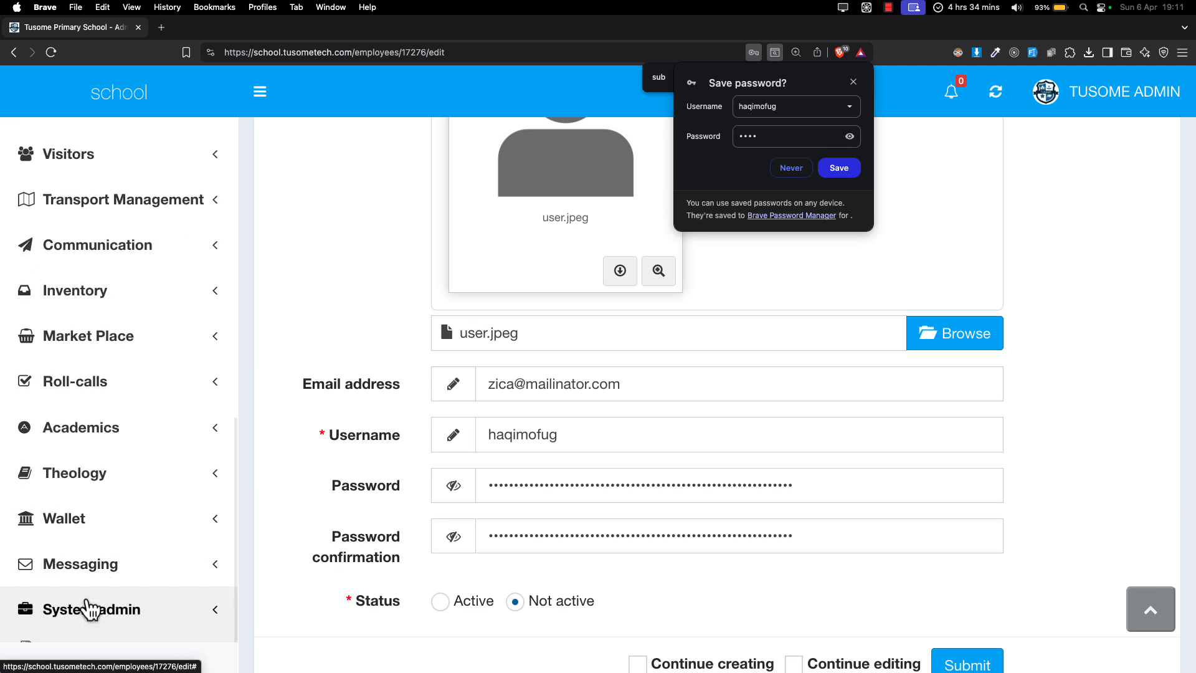
left_click(84, 627)
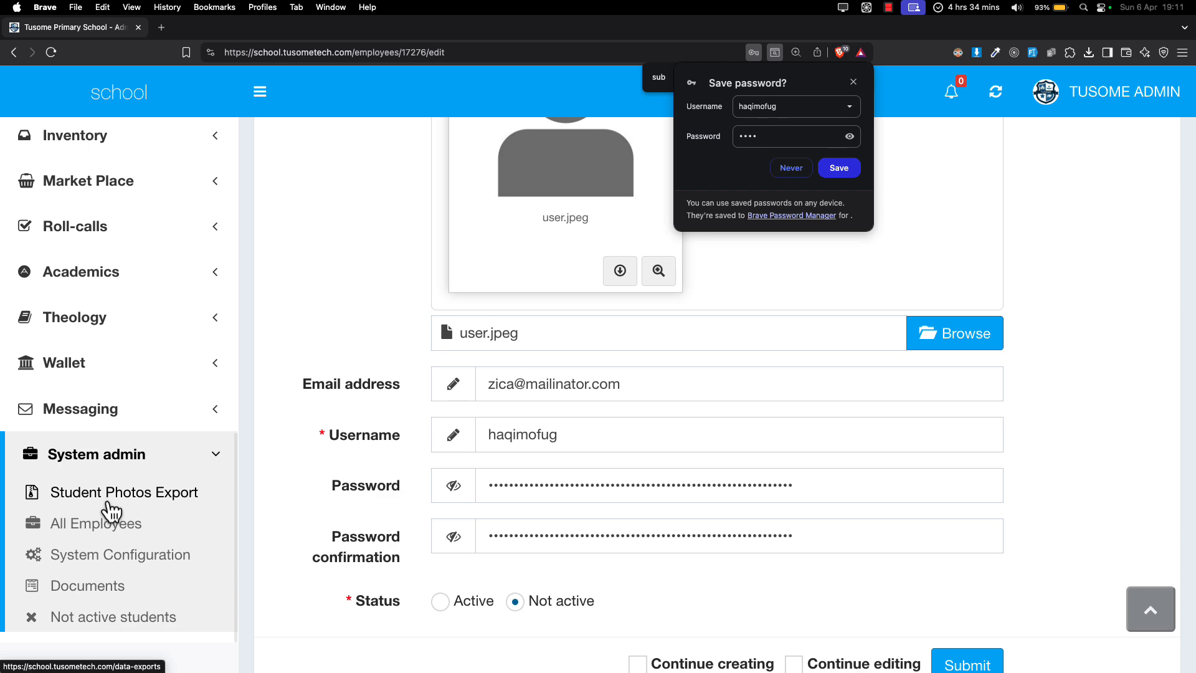
scroll(112, 502, "up", 10)
Return to the staff list without submitting the edit, view the admin's photo enlarged and close it
scroll(708, 315, "up", 20)
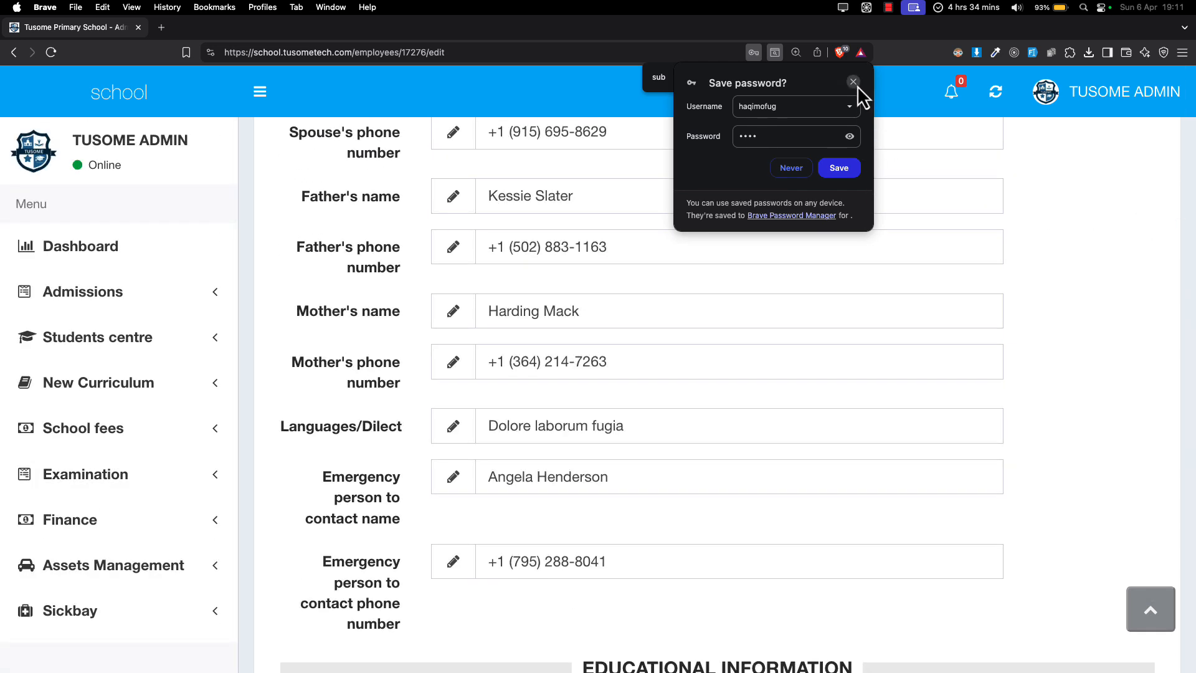
scroll(975, 654, "up", 5)
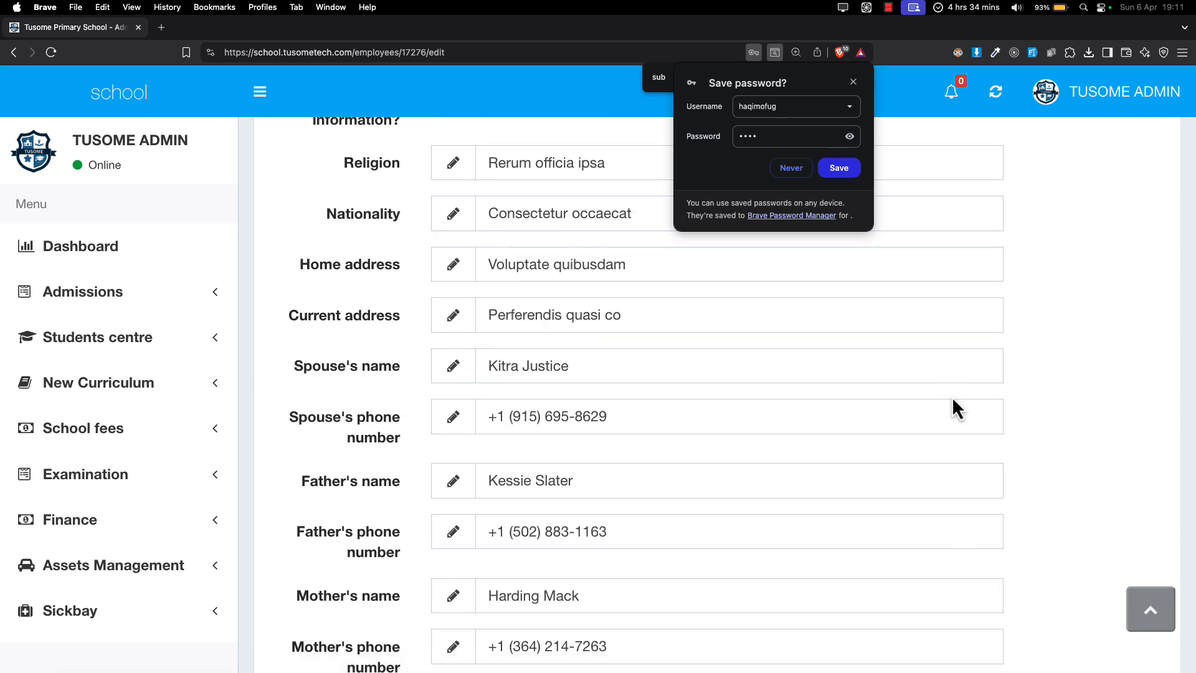
scroll(951, 396, "up", 15)
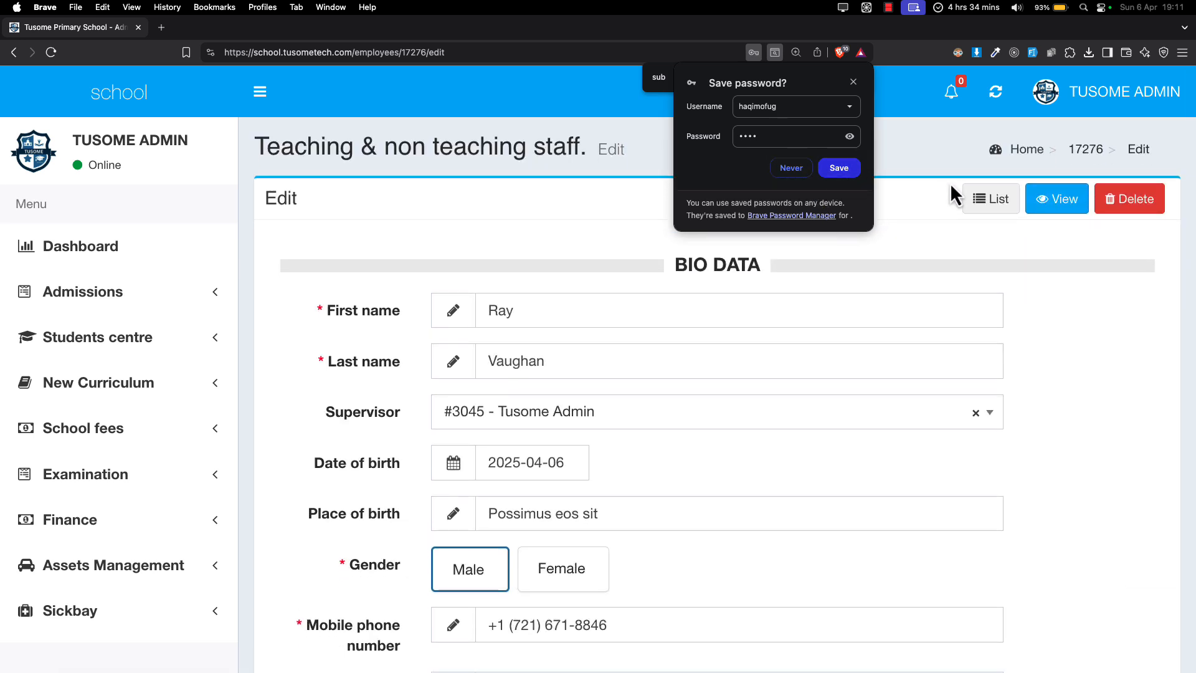
left_click(996, 205)
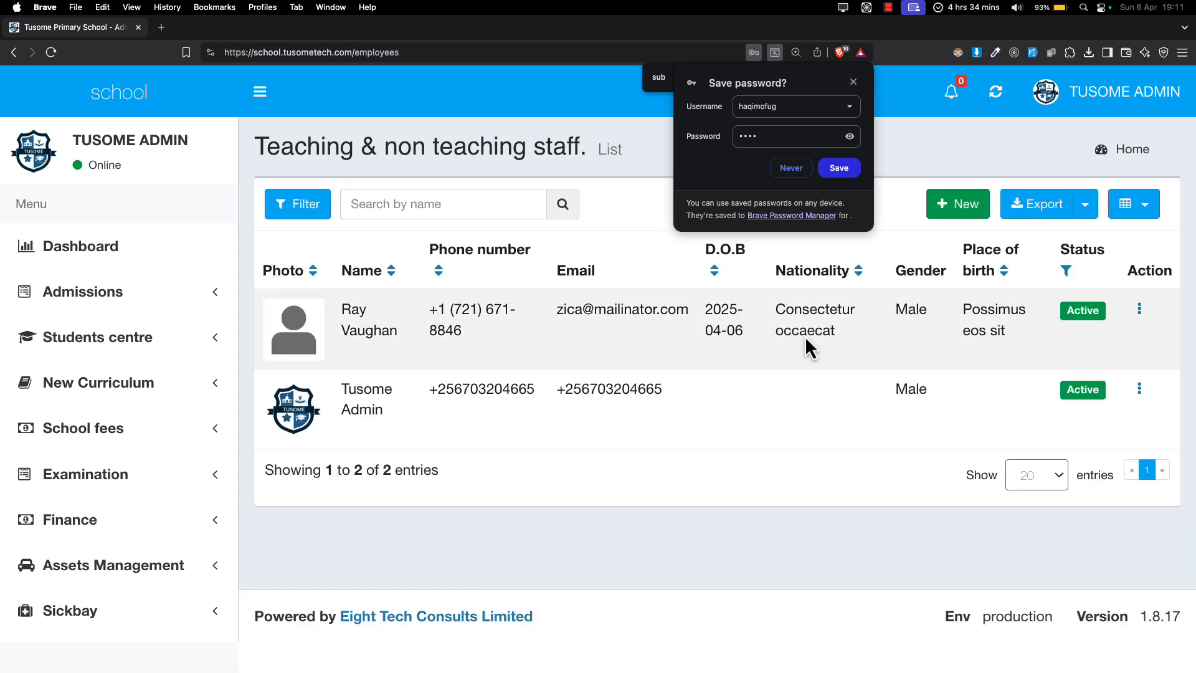
left_click(315, 408)
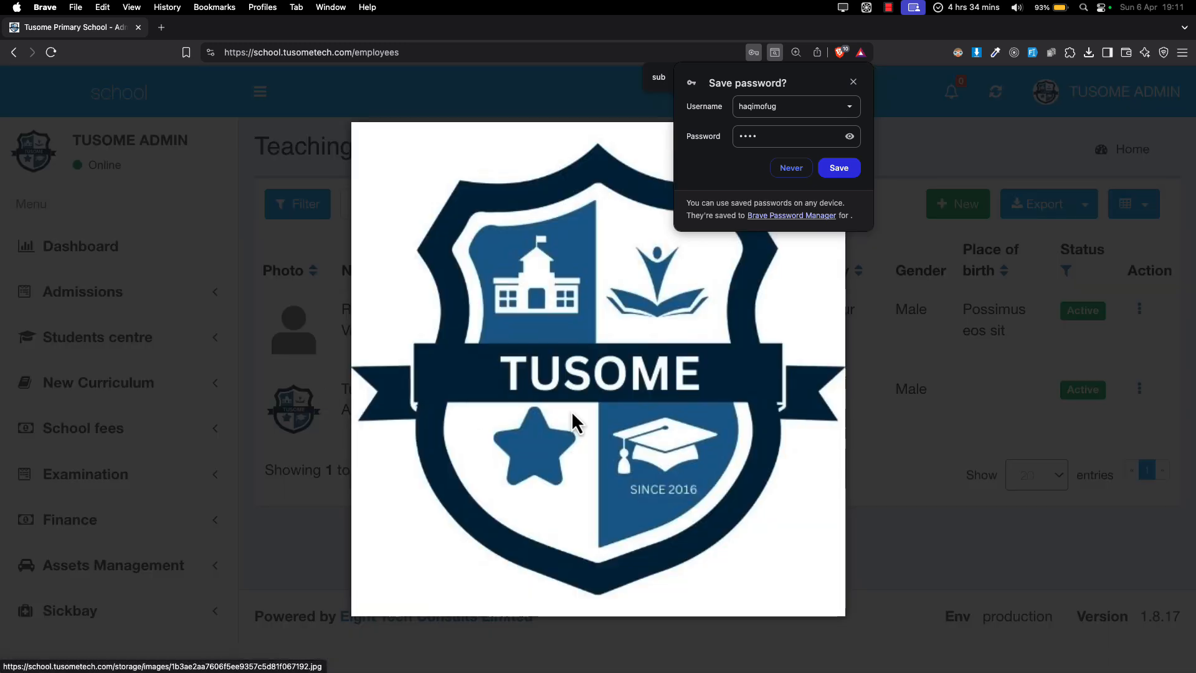
left_click(1020, 442)
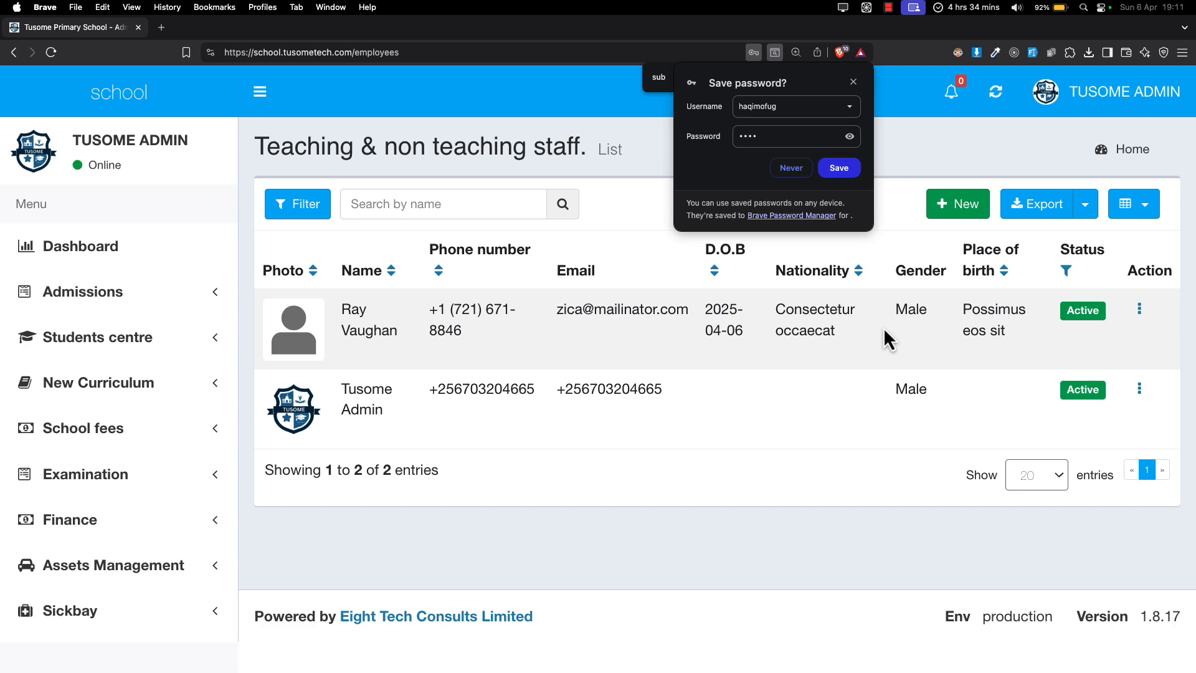
key("ctrl+Left")
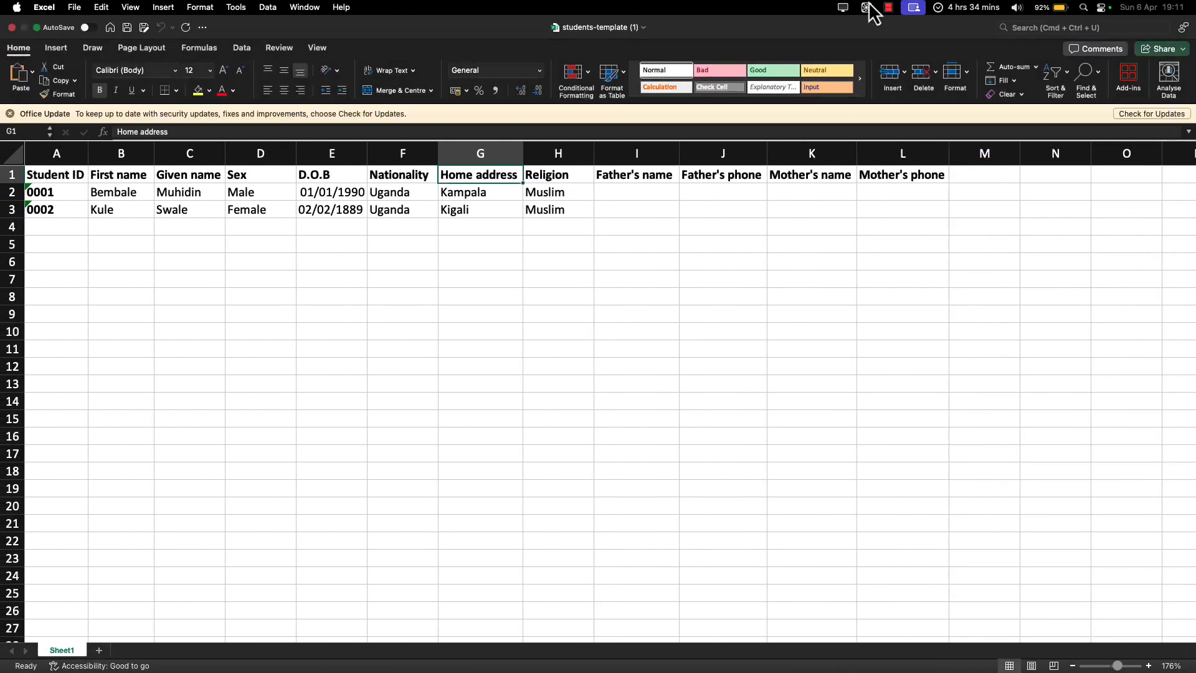